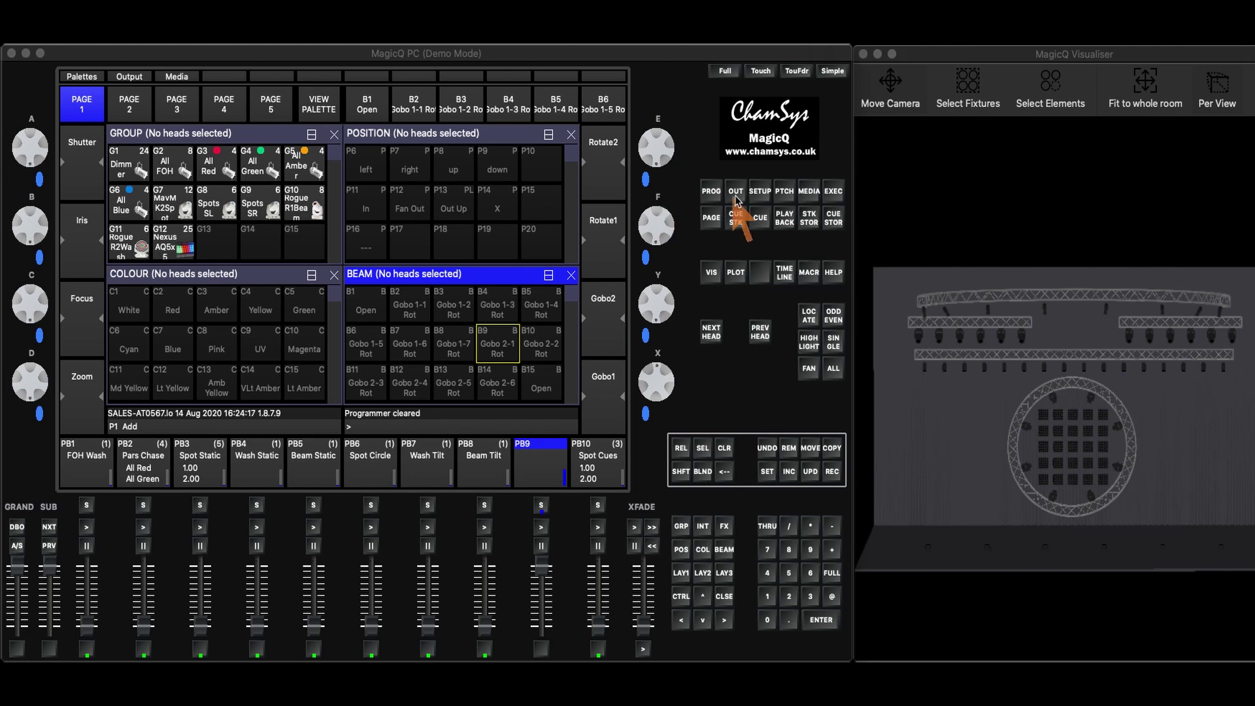
# Step: Set the programmer's Undo mode to Undo programmer in the setup settings
pyautogui.click(760, 192)
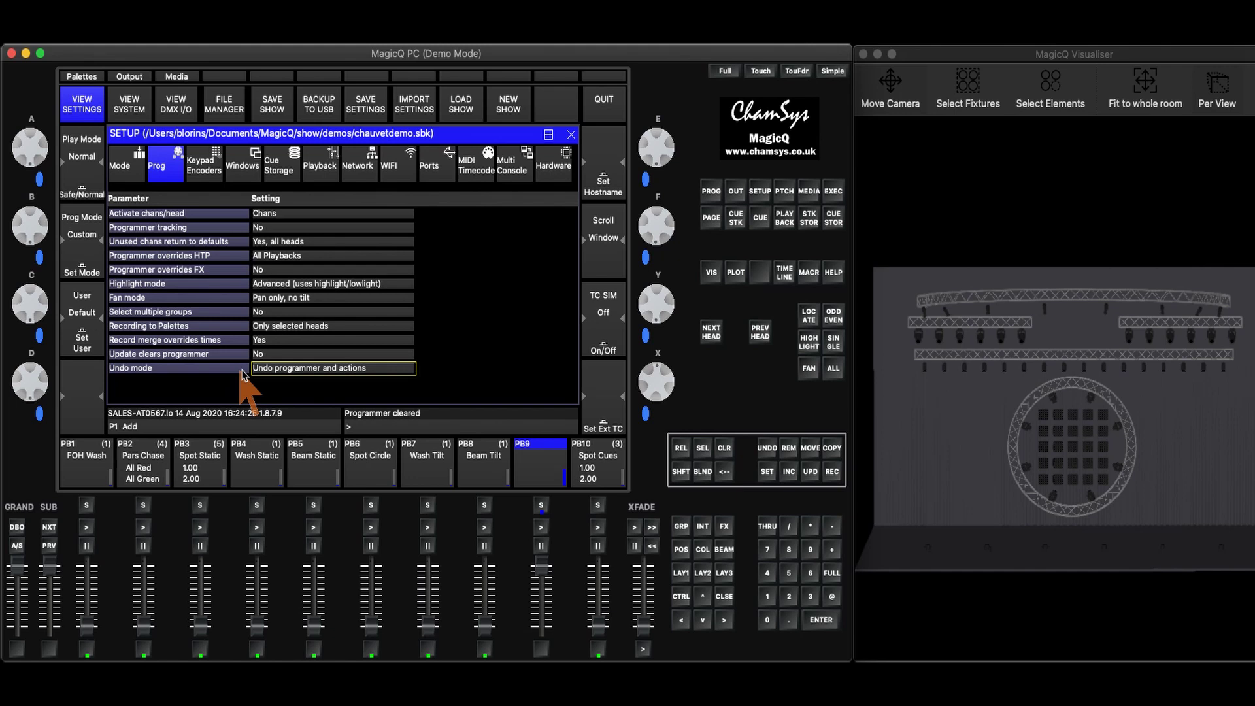
pyautogui.click(297, 371)
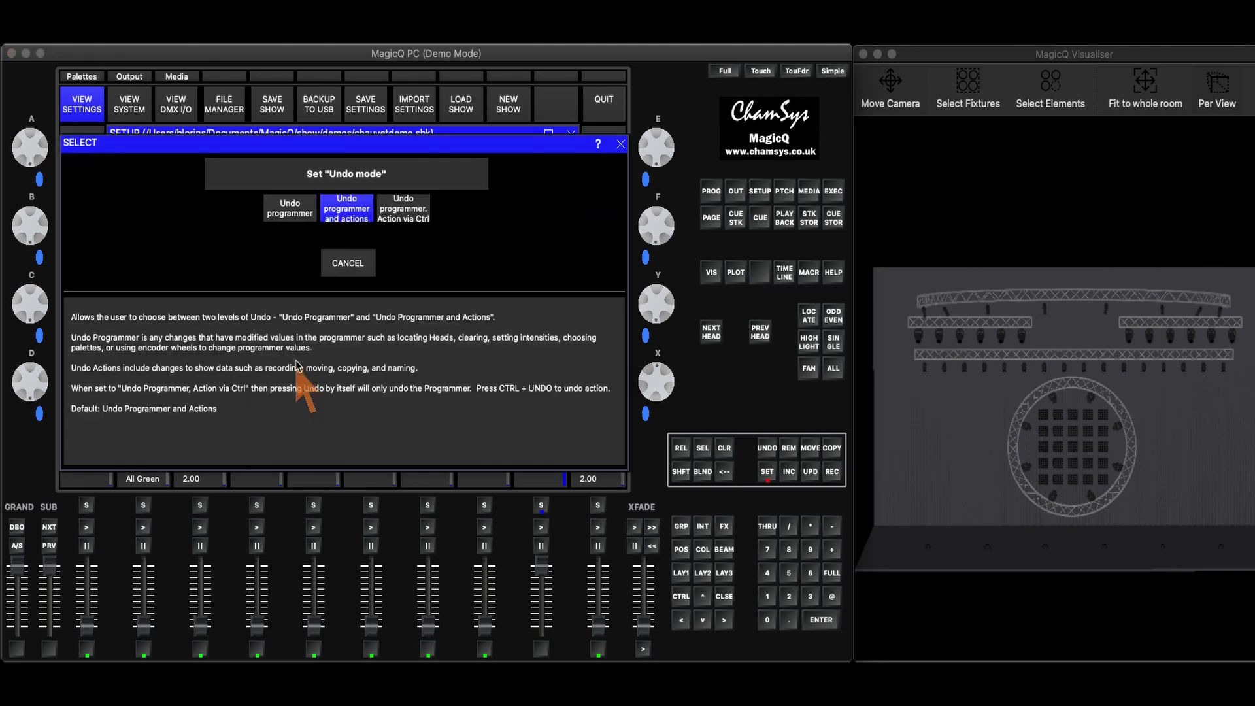
pyautogui.click(284, 216)
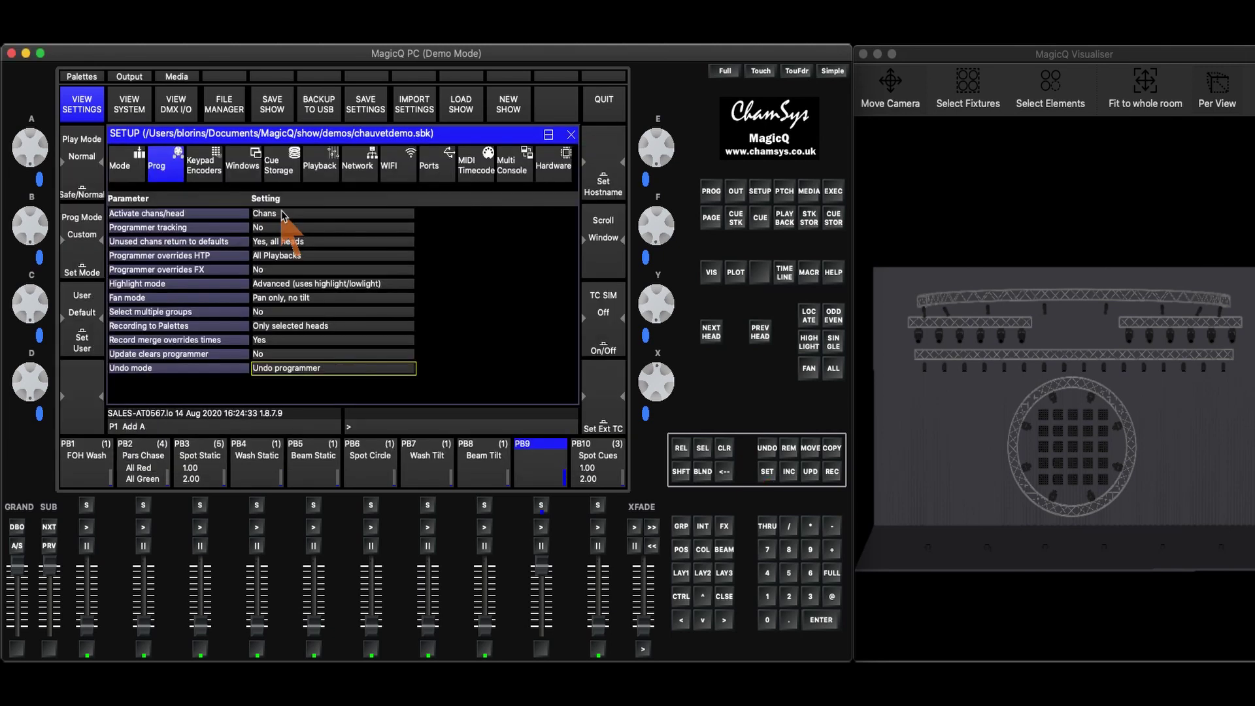
pyautogui.click(291, 368)
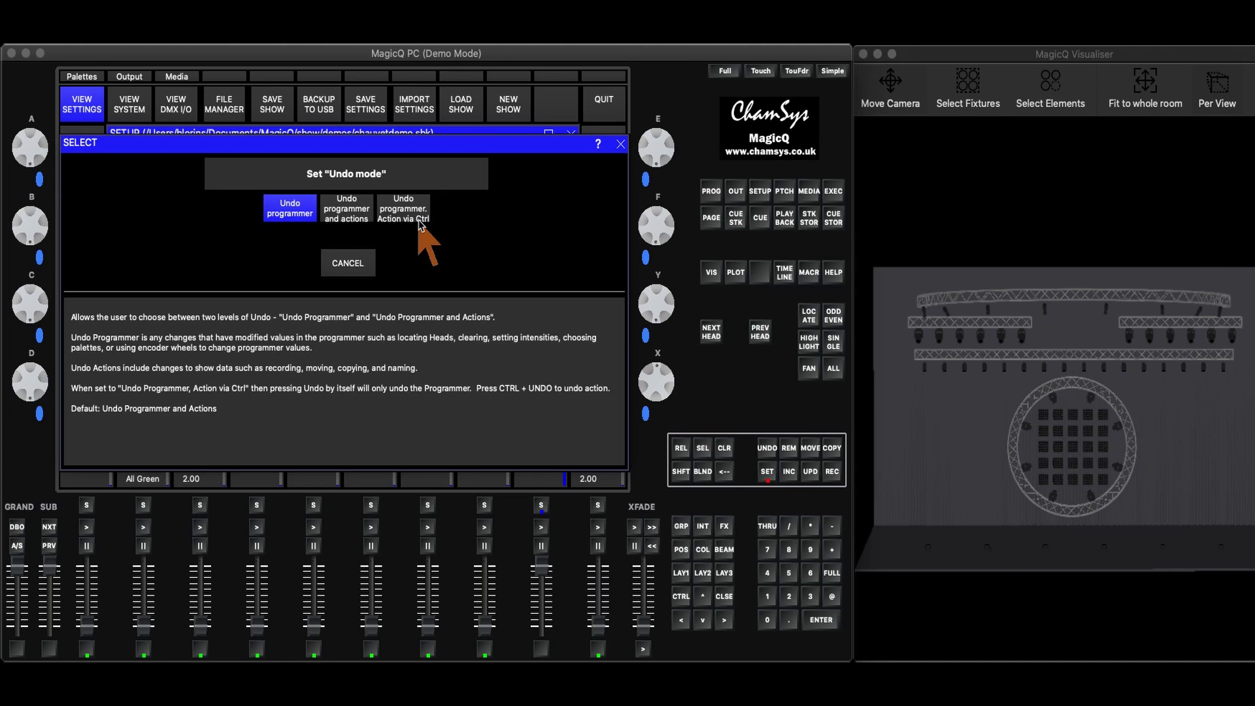
pyautogui.click(281, 206)
# Step: Bring the MavMK2Spot group to full and apply position P16, the Yellow colour and the Gobo 1-3 Rot beam palette
pyautogui.click(680, 572)
pyautogui.click(173, 202)
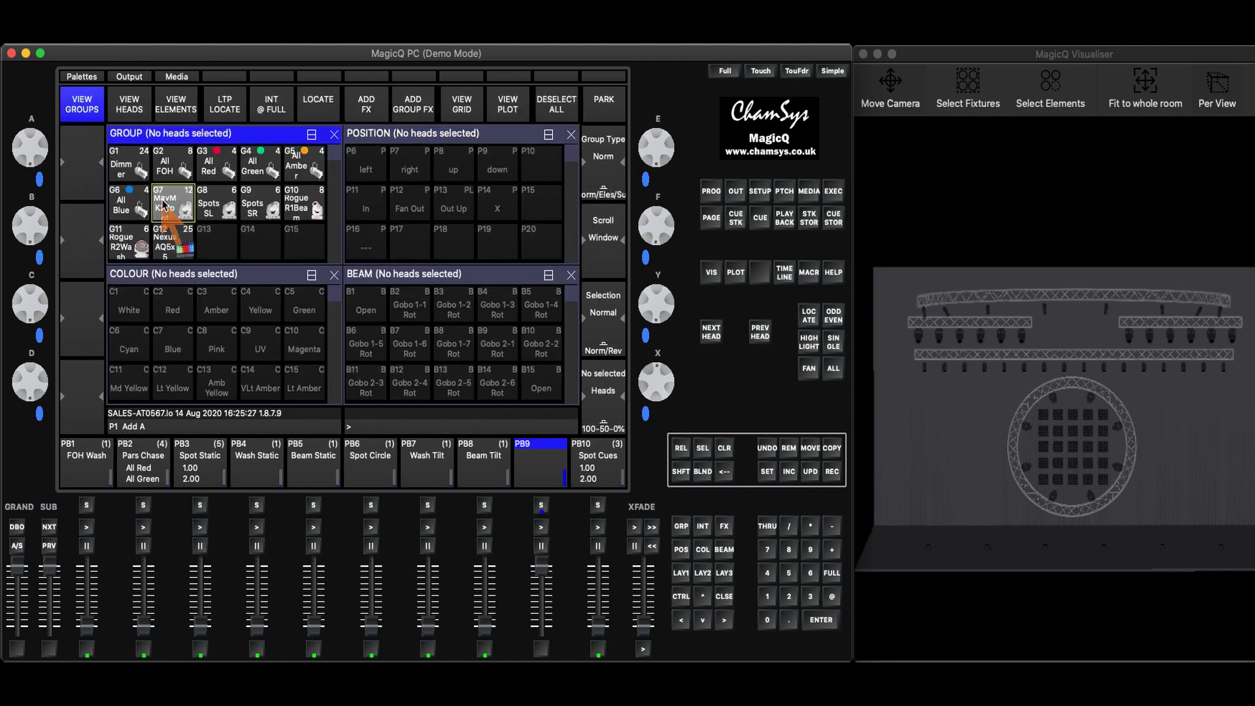
pyautogui.click(831, 573)
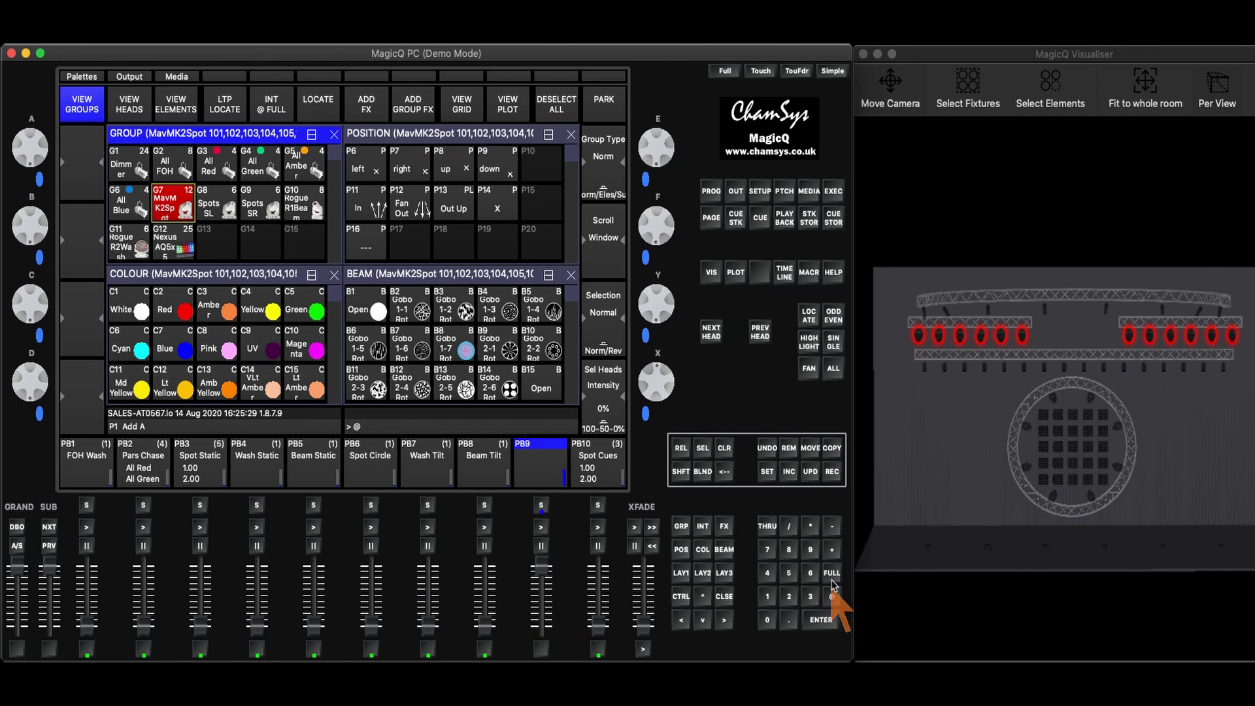
pyautogui.click(364, 243)
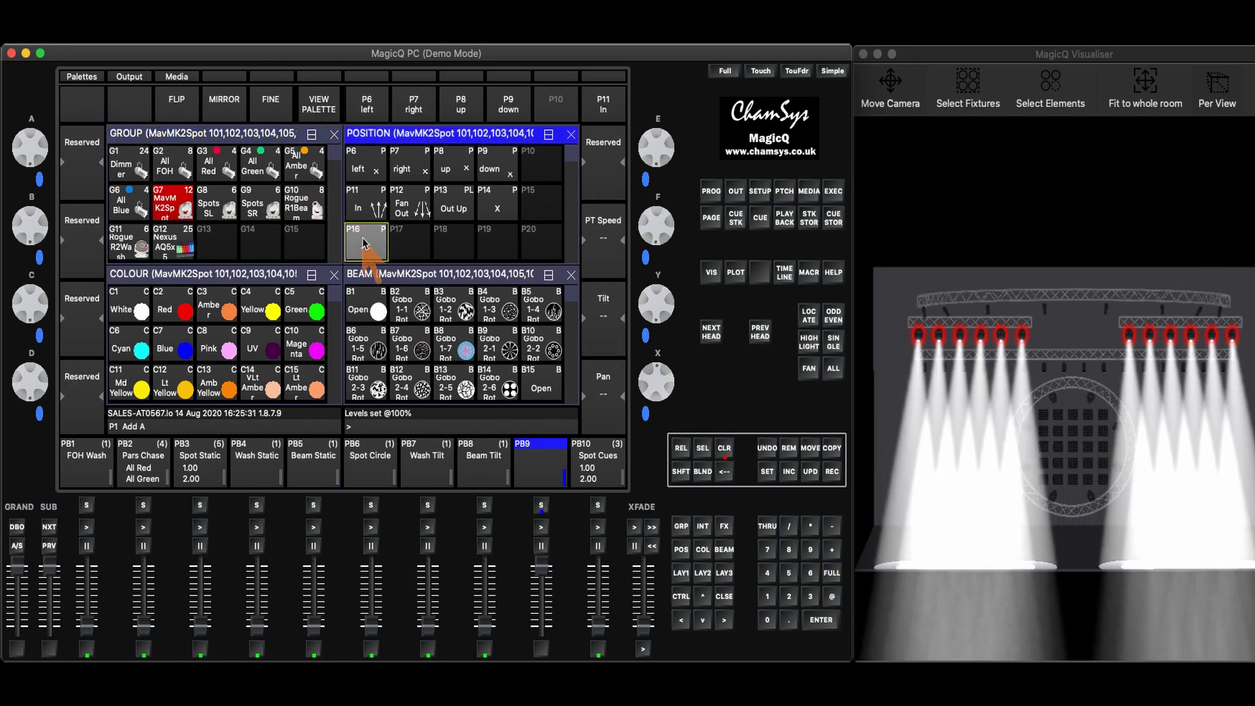
pyautogui.click(260, 308)
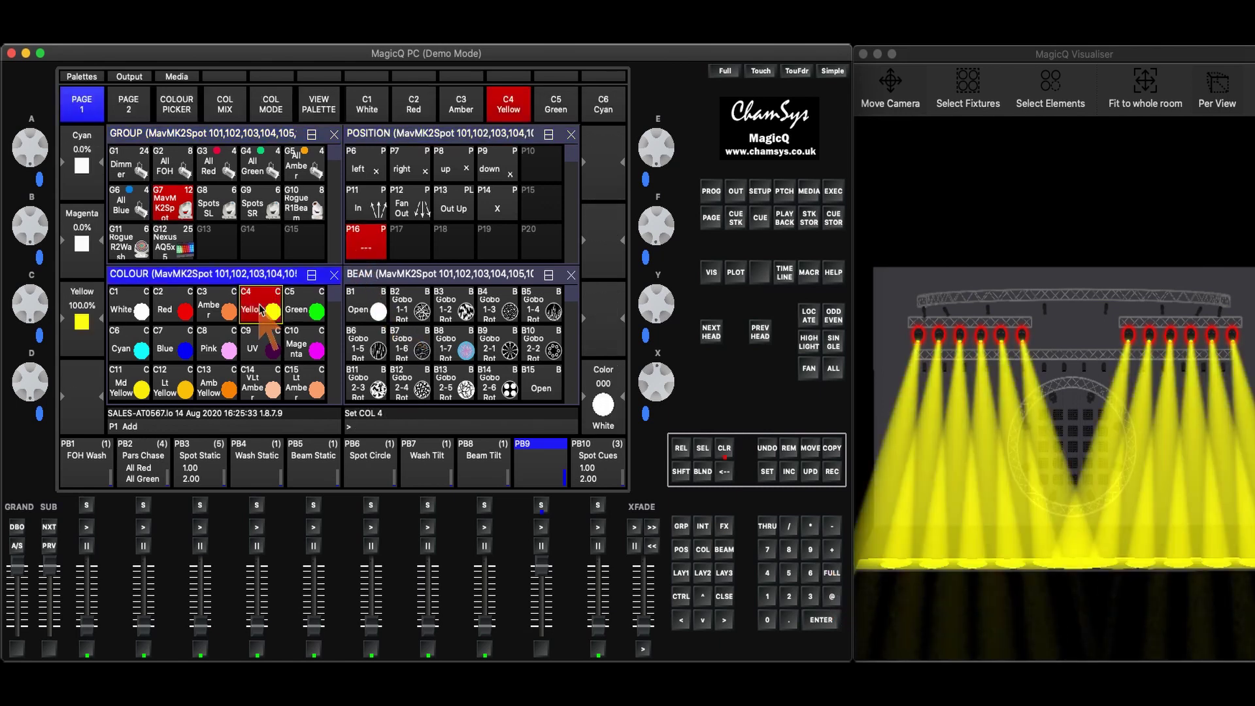
pyautogui.click(507, 315)
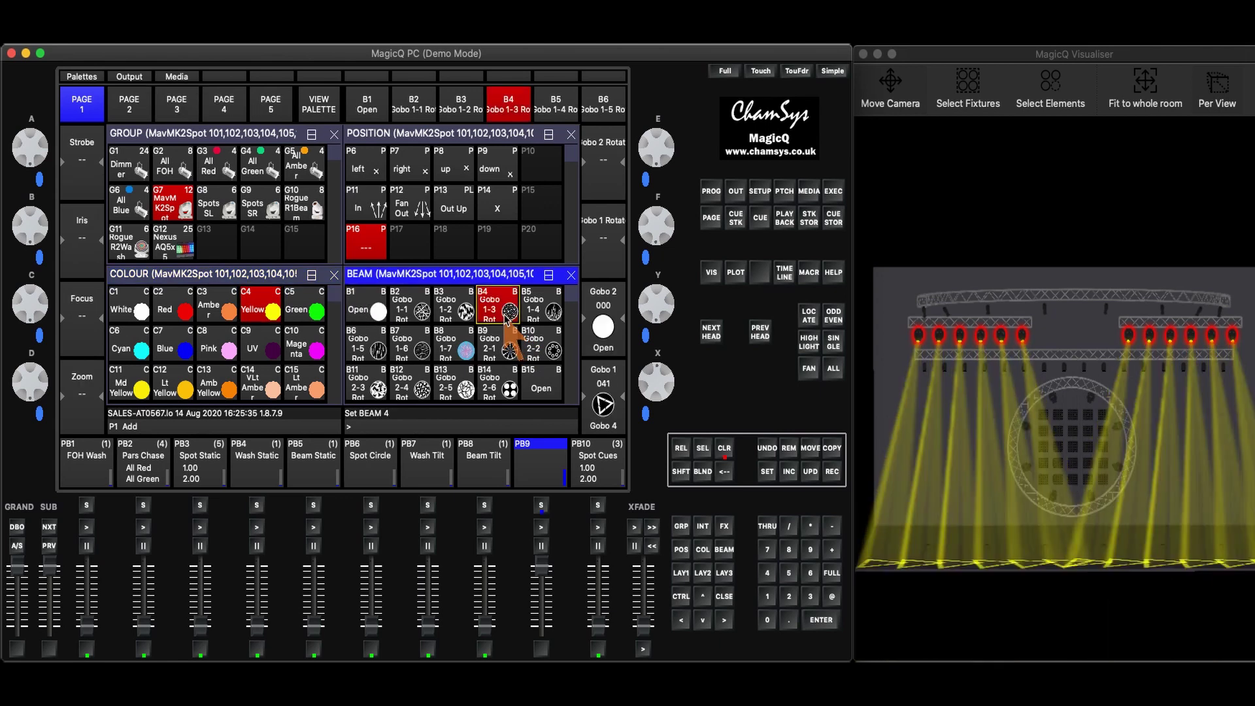
# Step: Undo the last three programmer changes: the gobo, the yellow colour and the position
pyautogui.click(766, 449)
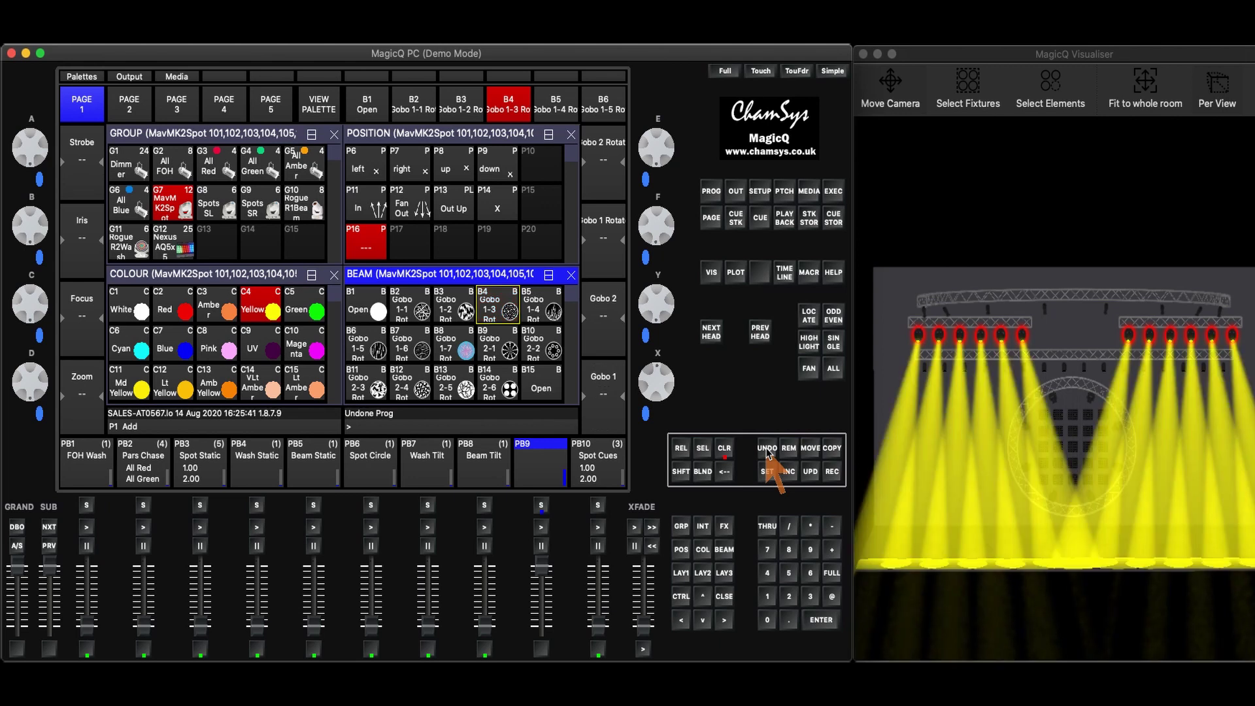
pyautogui.click(767, 451)
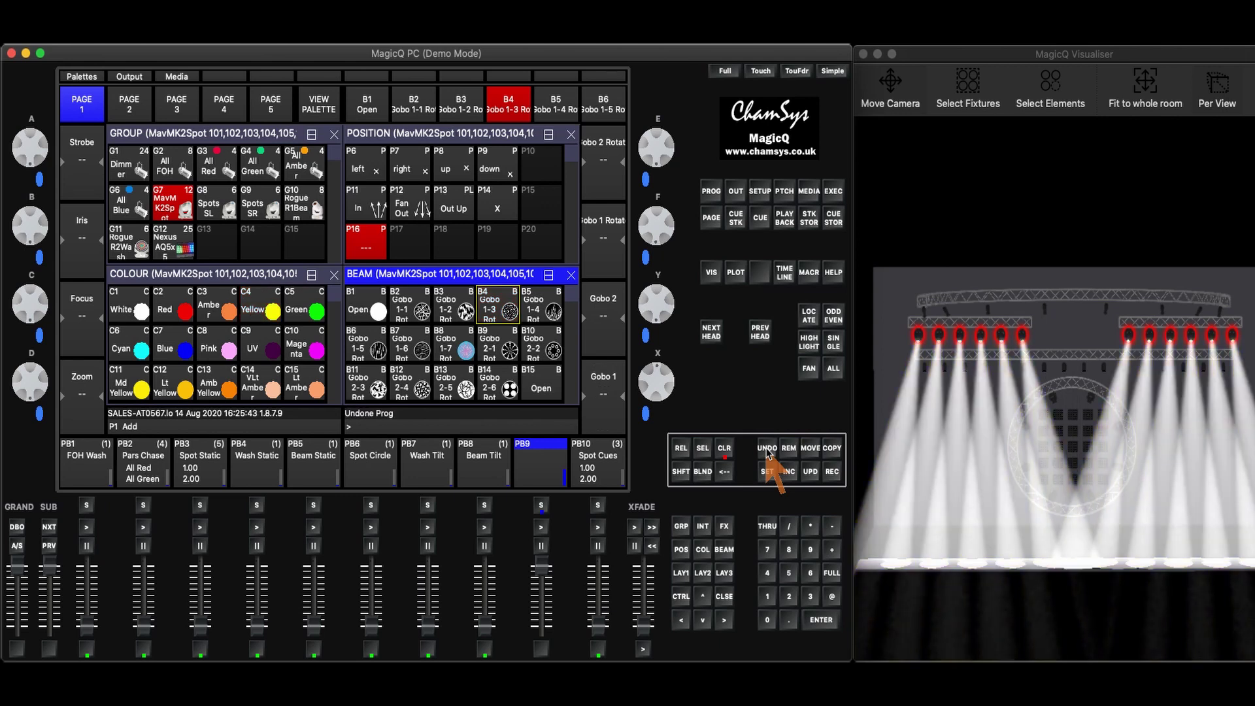
pyautogui.click(767, 450)
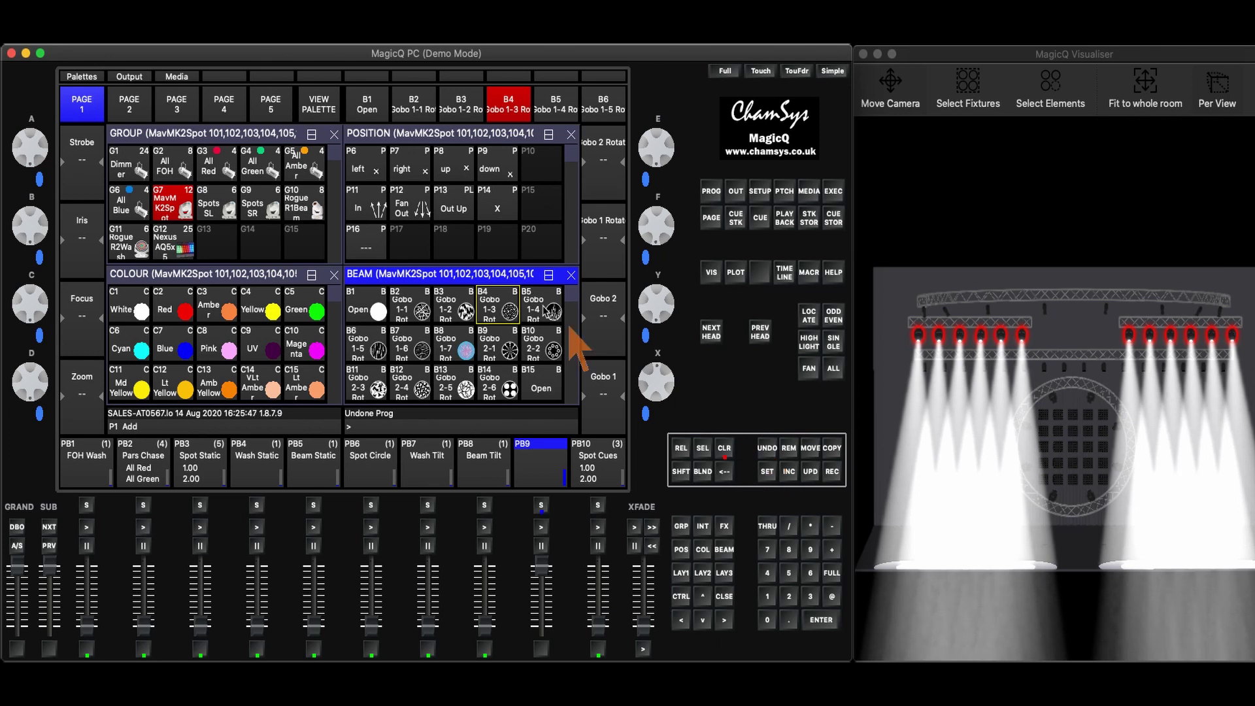
# Step: Apply position P16, the Green colour and the Gobo 1-2 Rot beam palette to the selected spots
pyautogui.click(374, 247)
pyautogui.click(320, 302)
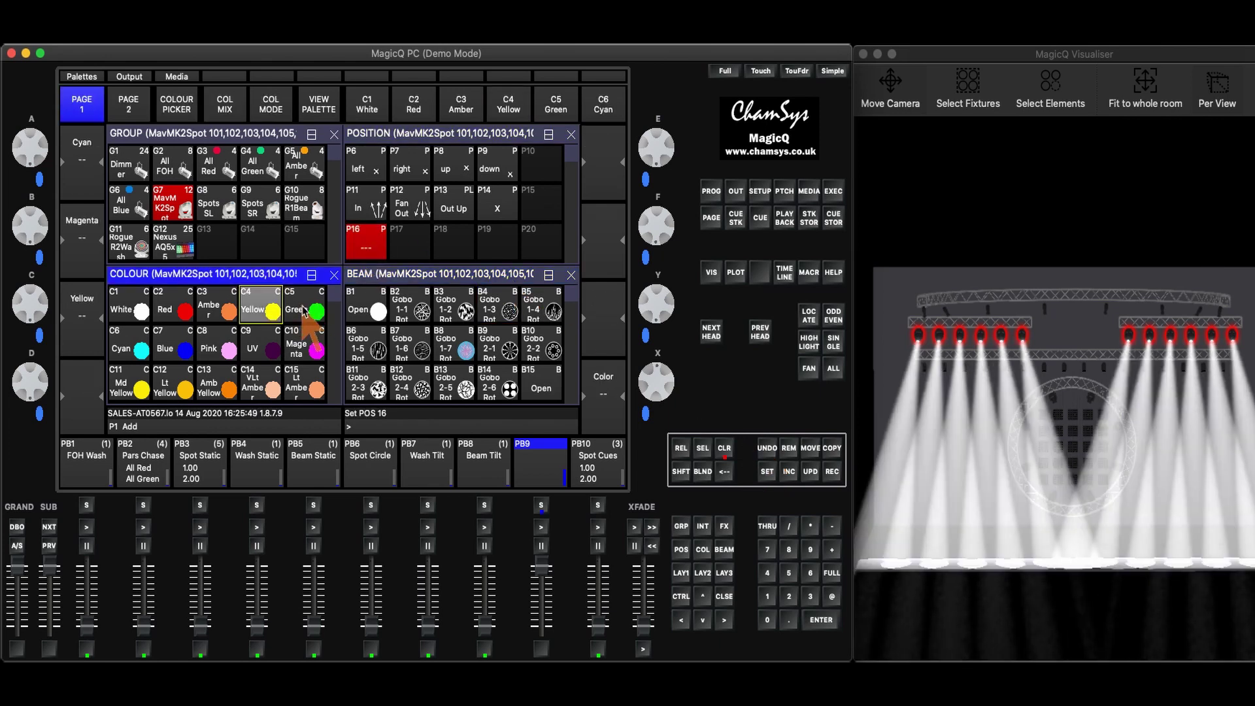
pyautogui.click(466, 314)
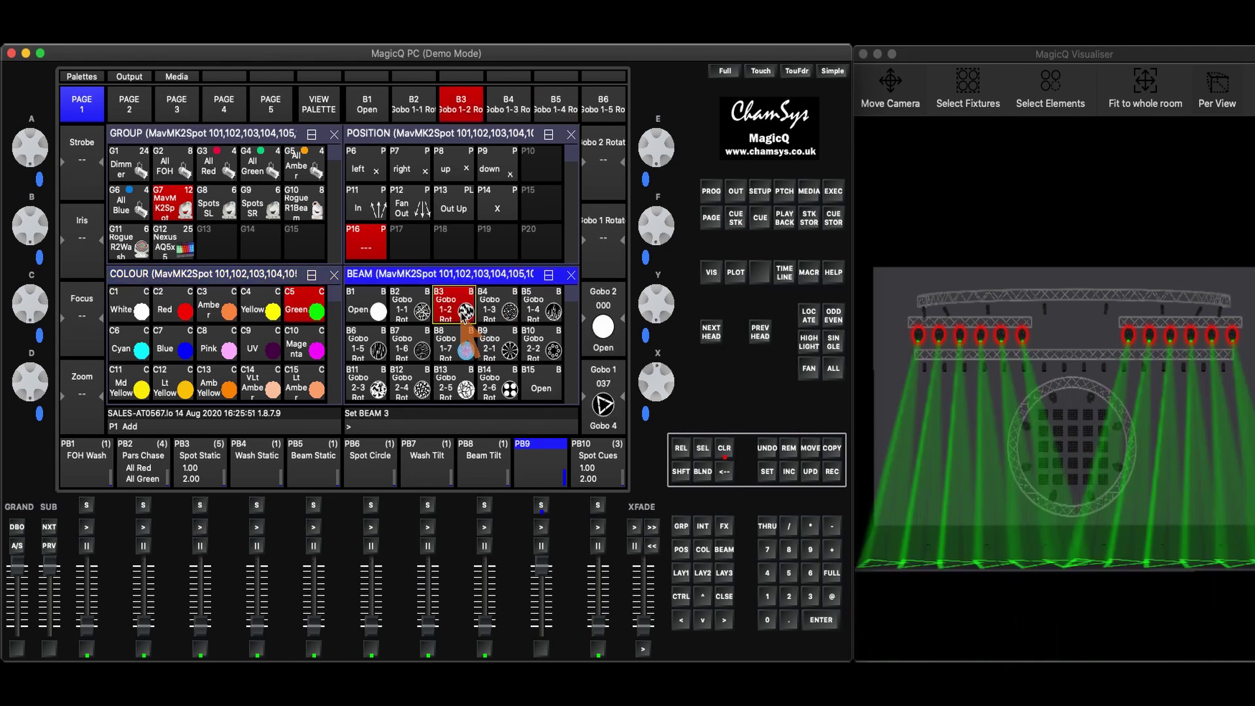
# Step: Record the green look onto playback PB9 and test that playback with the programmer cleared, releasing it again
pyautogui.click(832, 471)
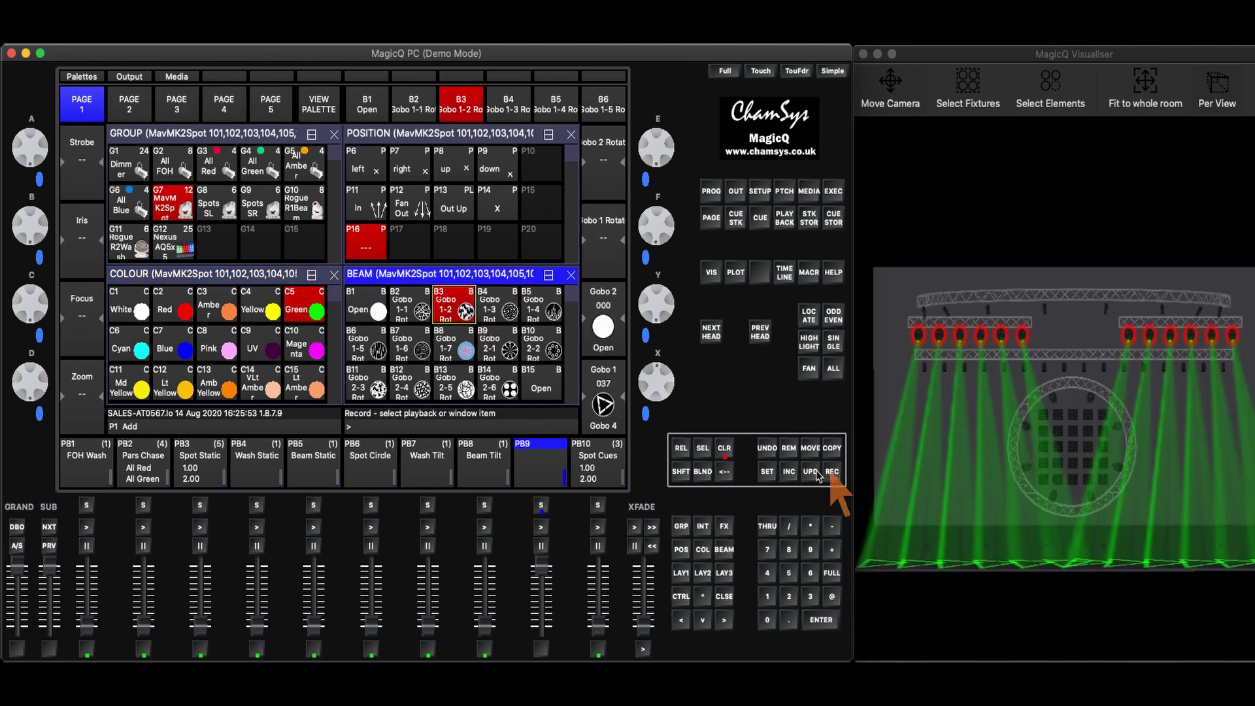
pyautogui.click(541, 476)
pyautogui.click(723, 449)
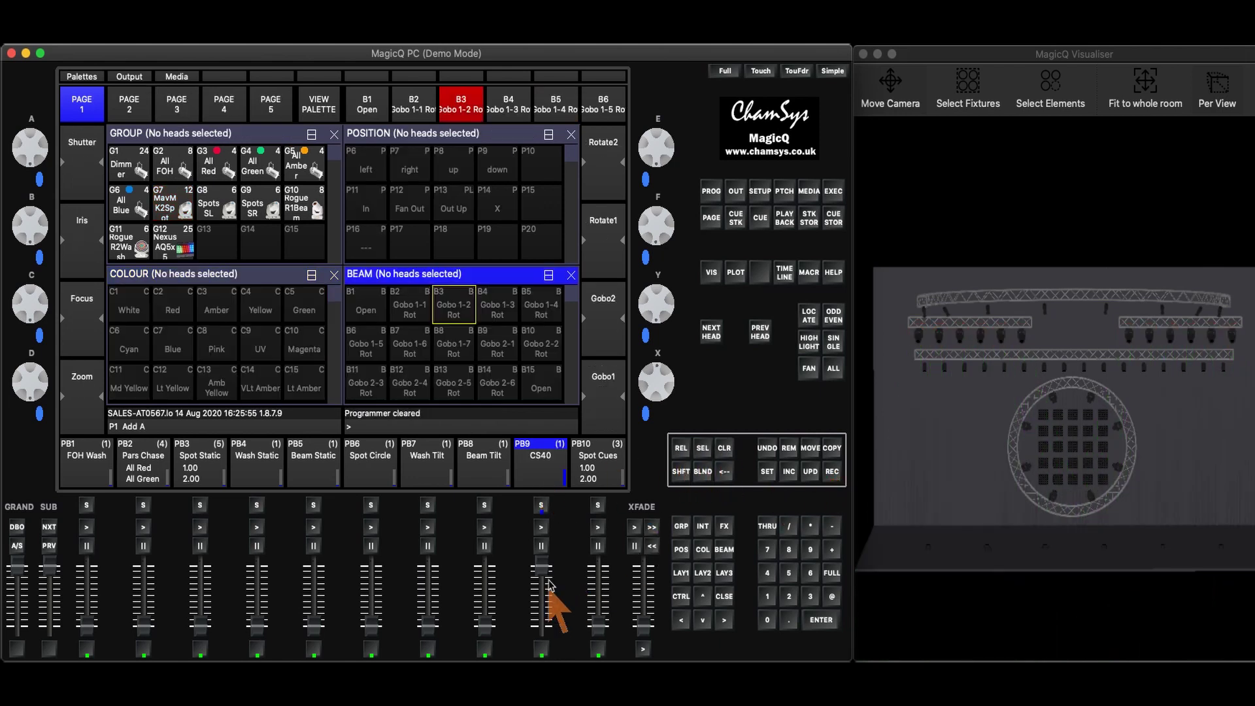
pyautogui.click(542, 526)
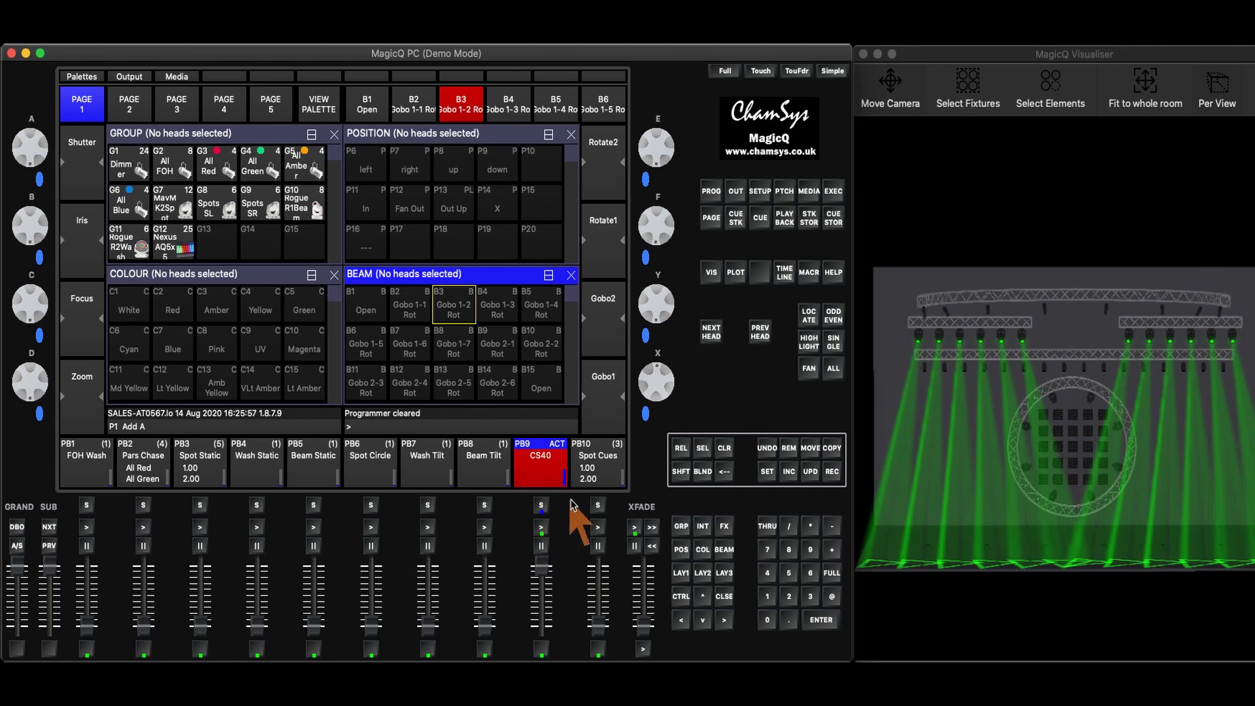
pyautogui.moveTo(546, 564); pyautogui.dragTo(547, 645)
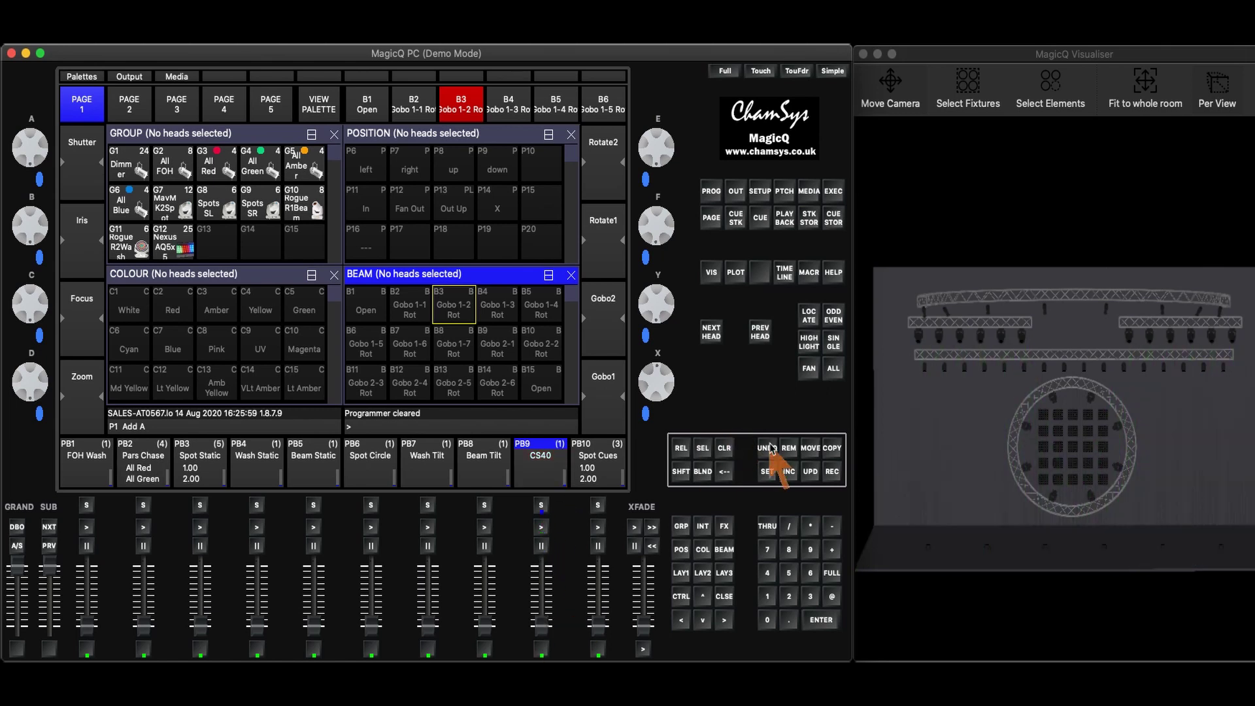
# Step: Remove the recorded cue stack from playback PB9 and confirm the removal
pyautogui.click(789, 448)
pyautogui.click(547, 465)
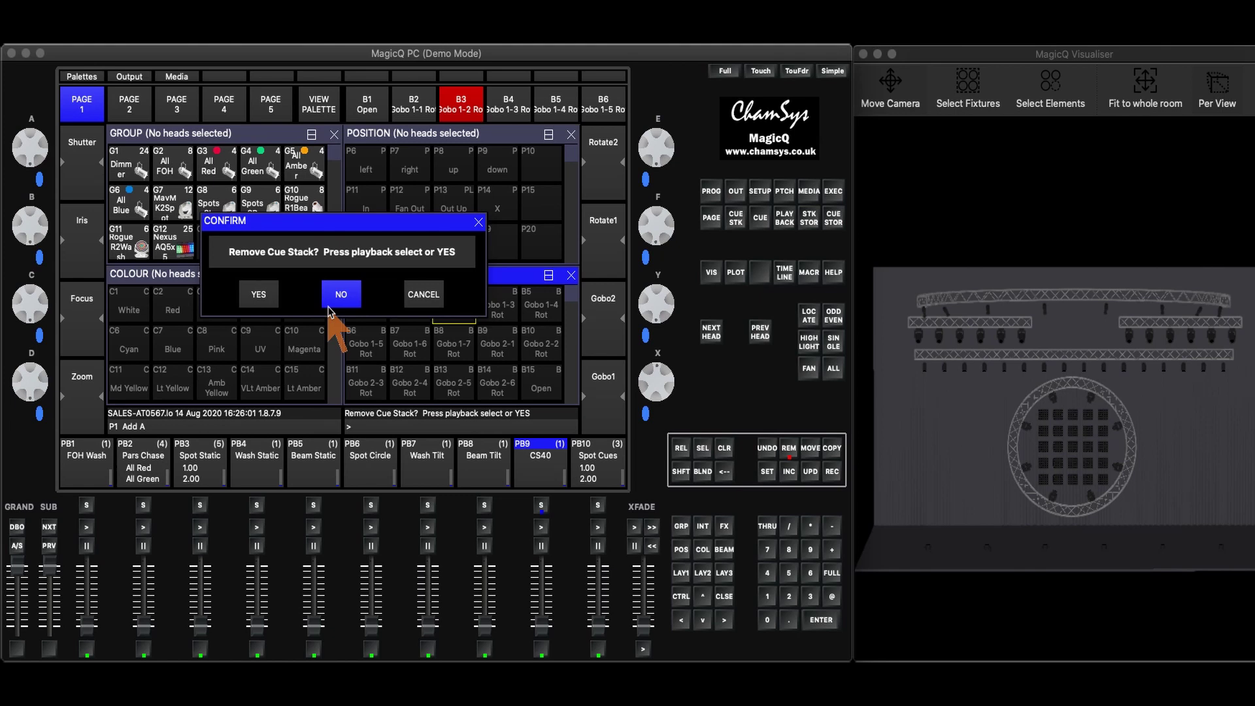
pyautogui.click(267, 300)
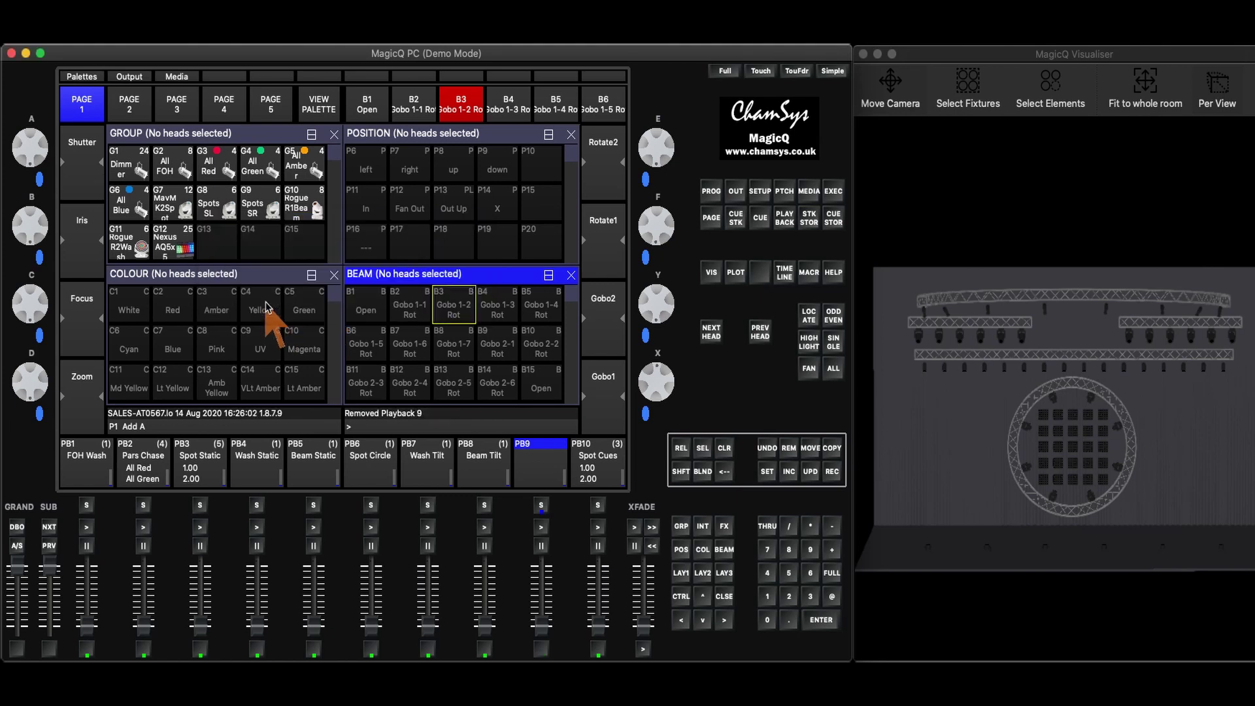
# Step: Set the Undo mode to Undo programmer and actions, and raise the PB9 fader to the top
pyautogui.click(760, 191)
pyautogui.click(330, 368)
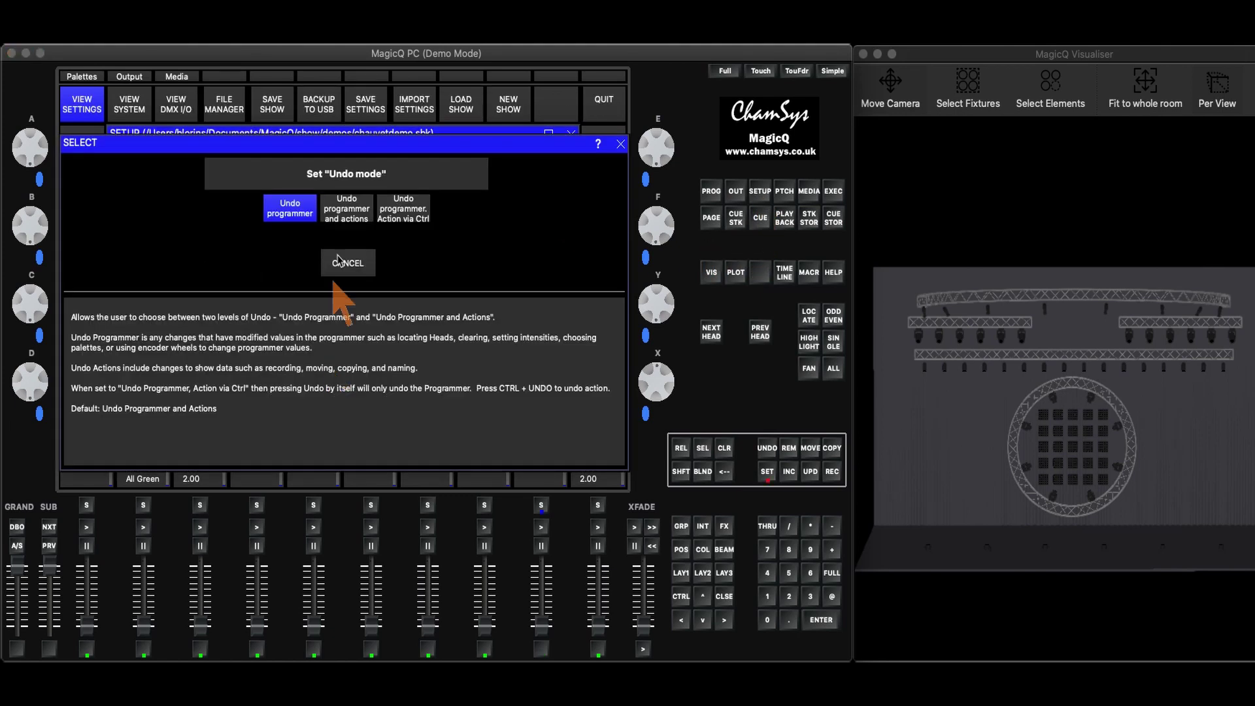
pyautogui.click(352, 209)
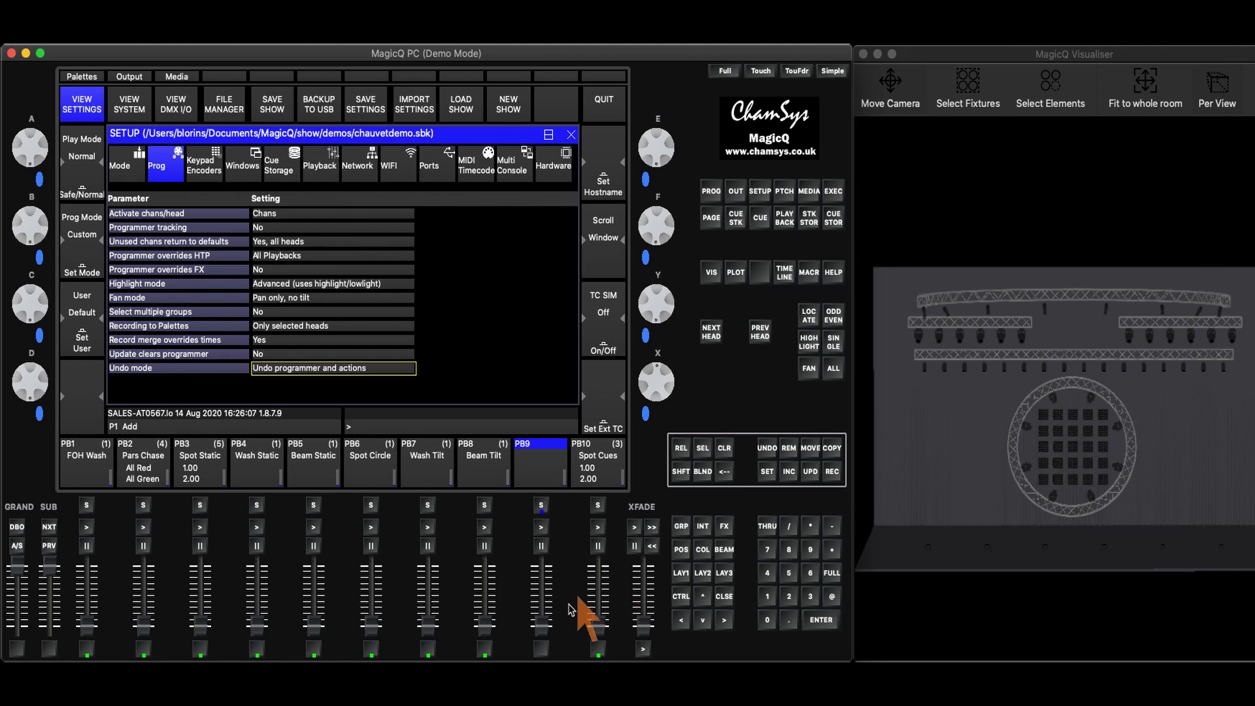
pyautogui.moveTo(542, 626); pyautogui.dragTo(542, 537)
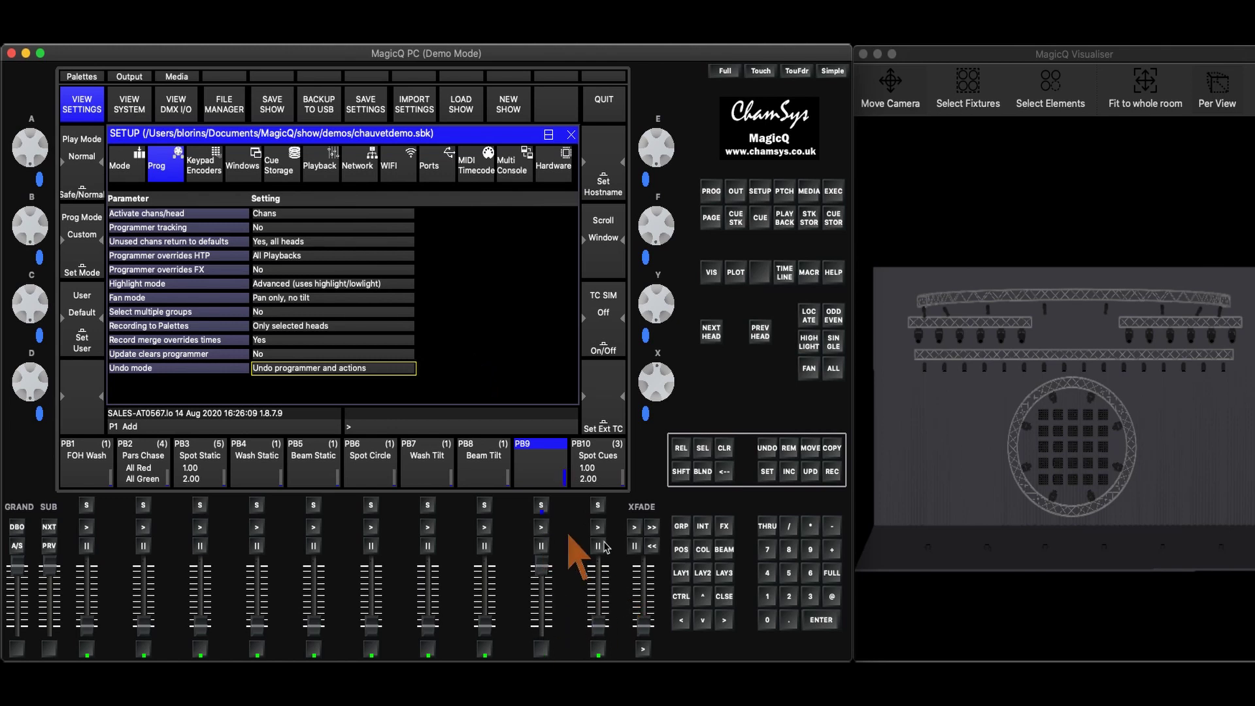
# Step: Bring the MavMK2Spot group to full and apply position P16, the Yellow colour and the Gobo 1-4 Rot beam palette
pyautogui.click(681, 573)
pyautogui.click(158, 205)
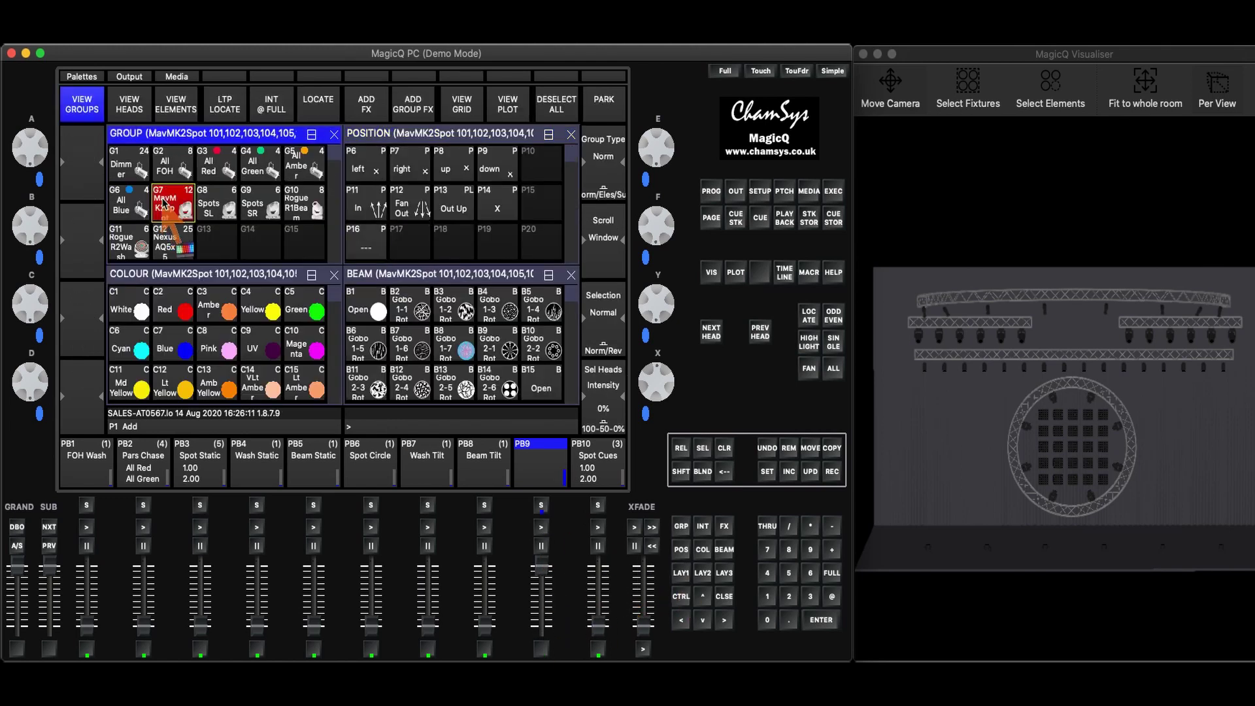
pyautogui.click(832, 574)
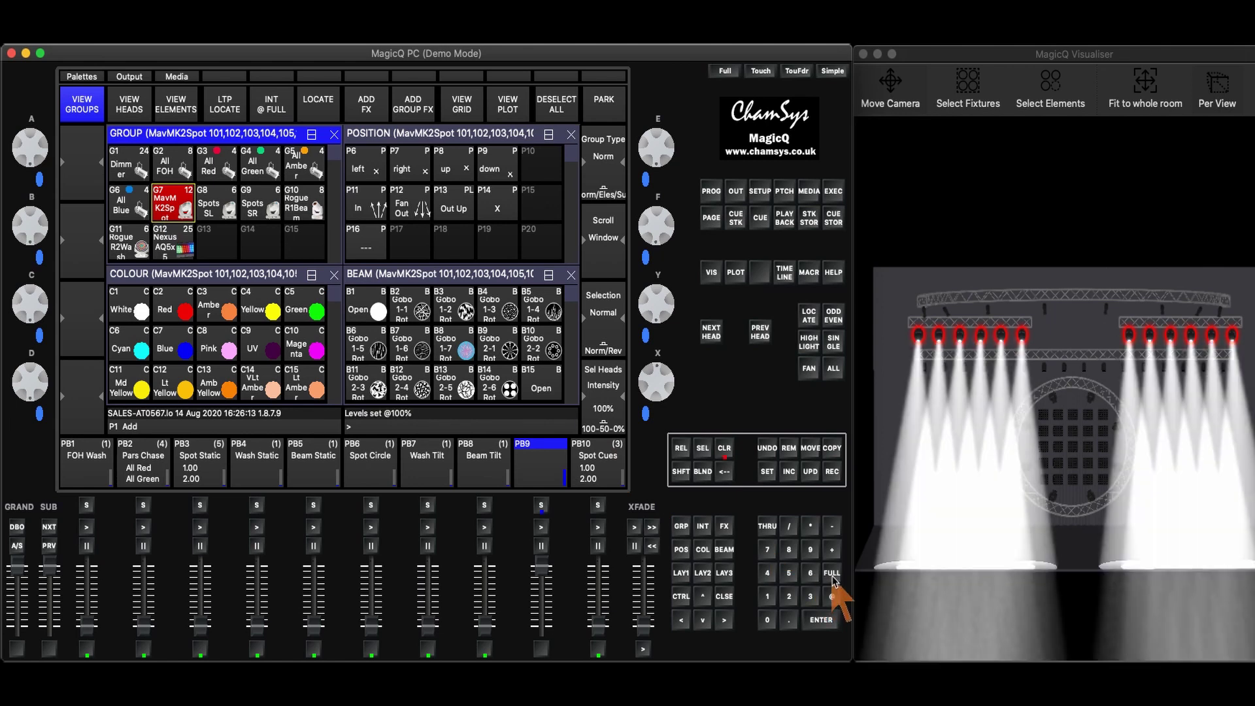
pyautogui.click(365, 242)
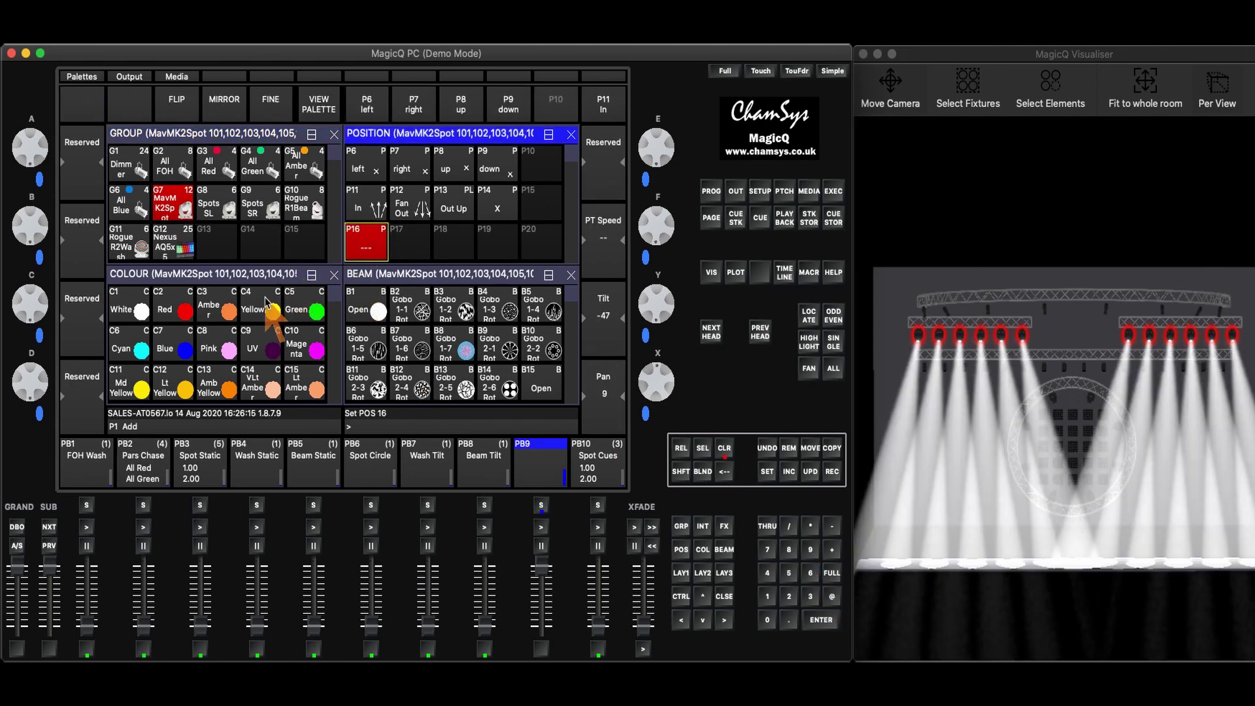
pyautogui.click(270, 307)
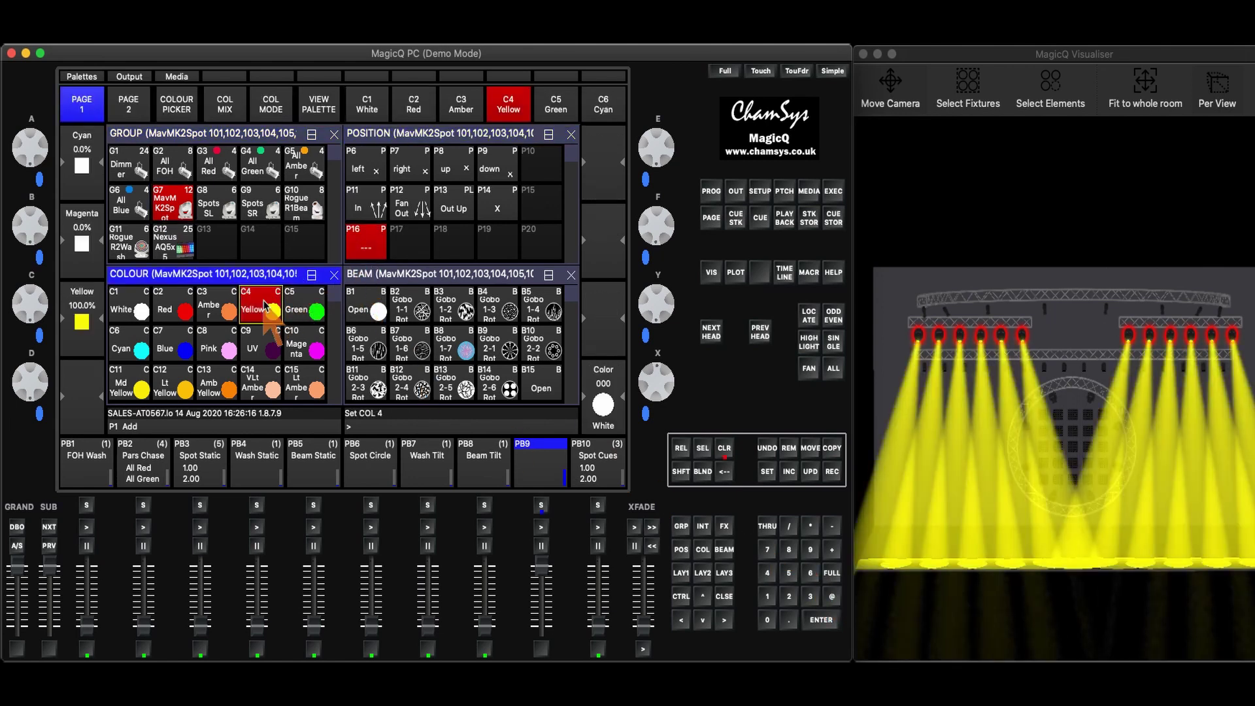
pyautogui.click(534, 312)
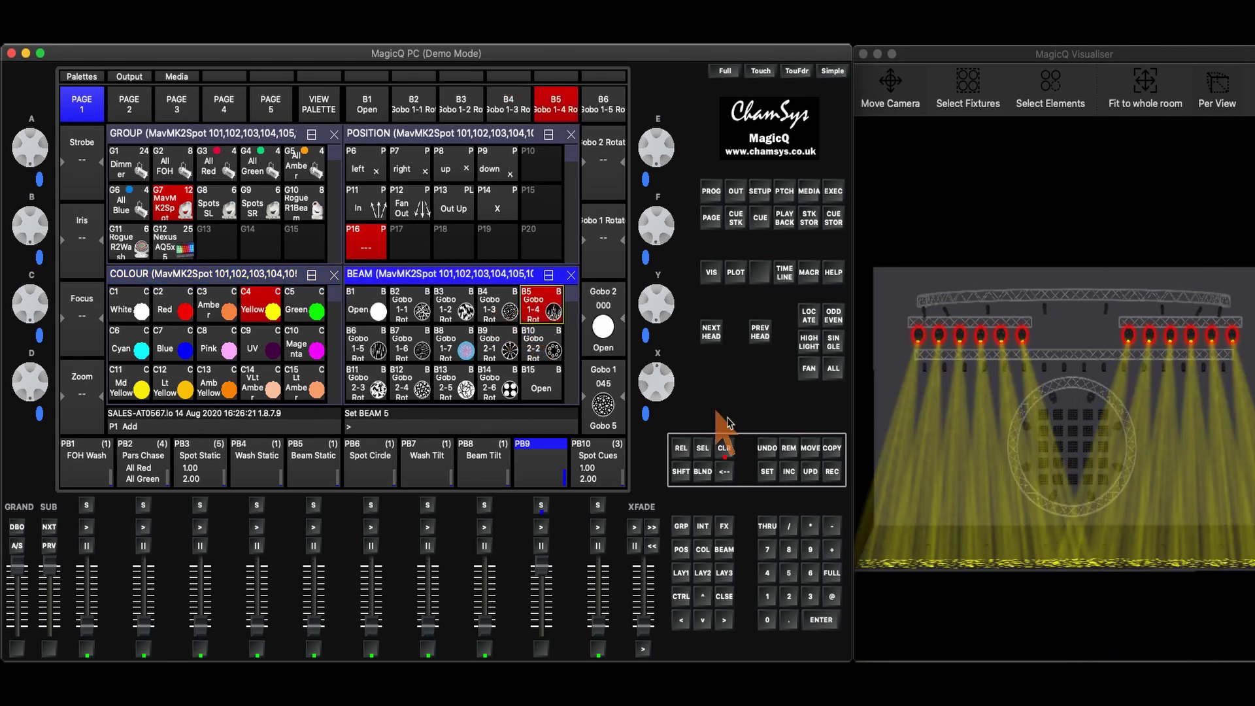
# Step: Record the look onto playback PB9 and name the playback "Yellow Look"
pyautogui.click(831, 471)
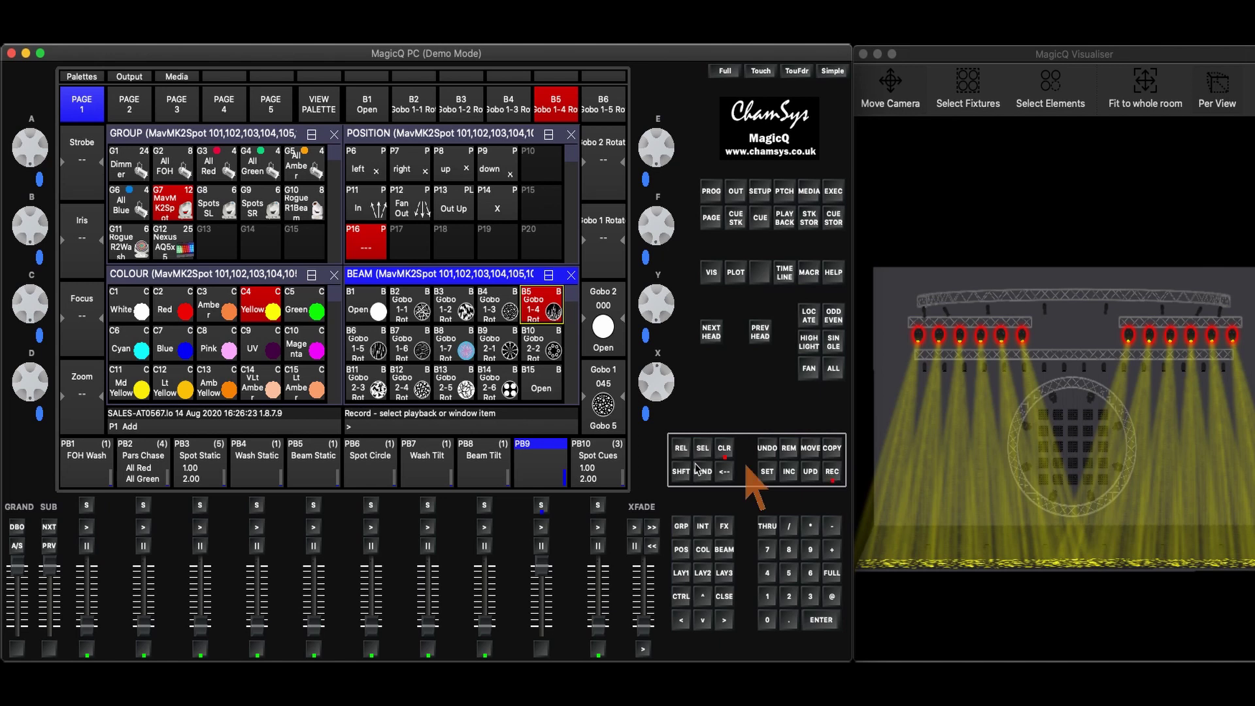
pyautogui.click(541, 475)
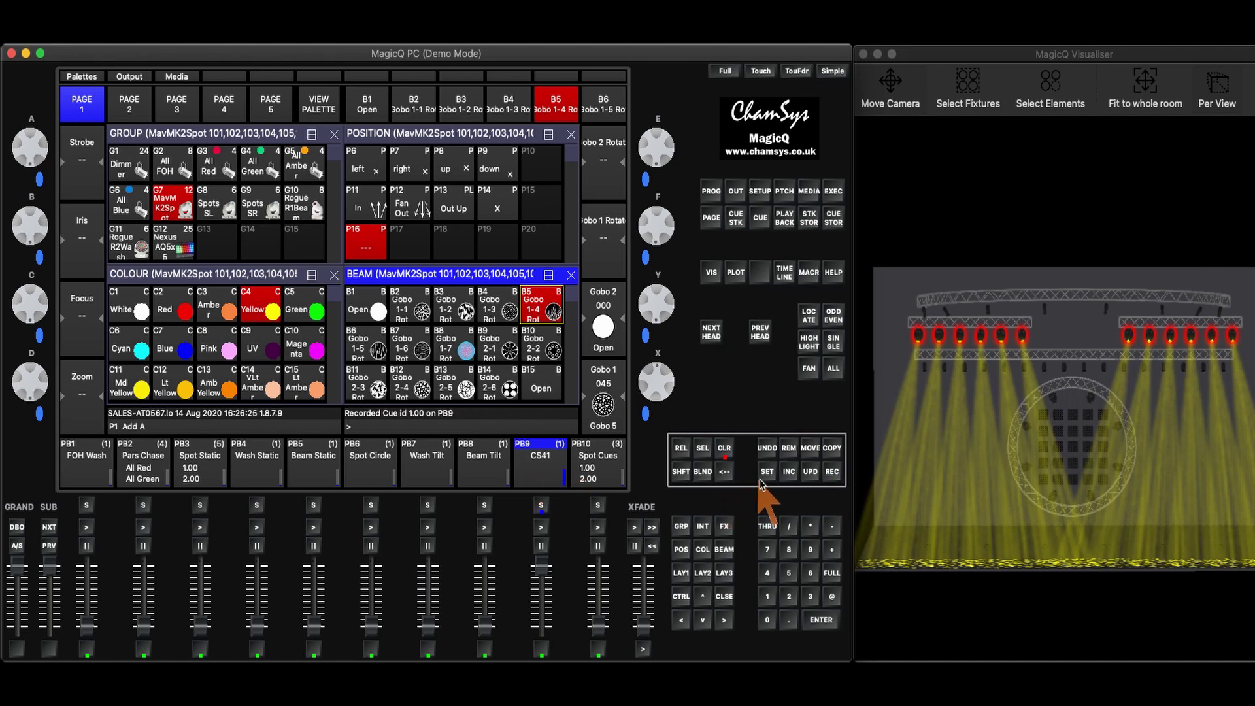
pyautogui.click(768, 471)
pyautogui.click(544, 465)
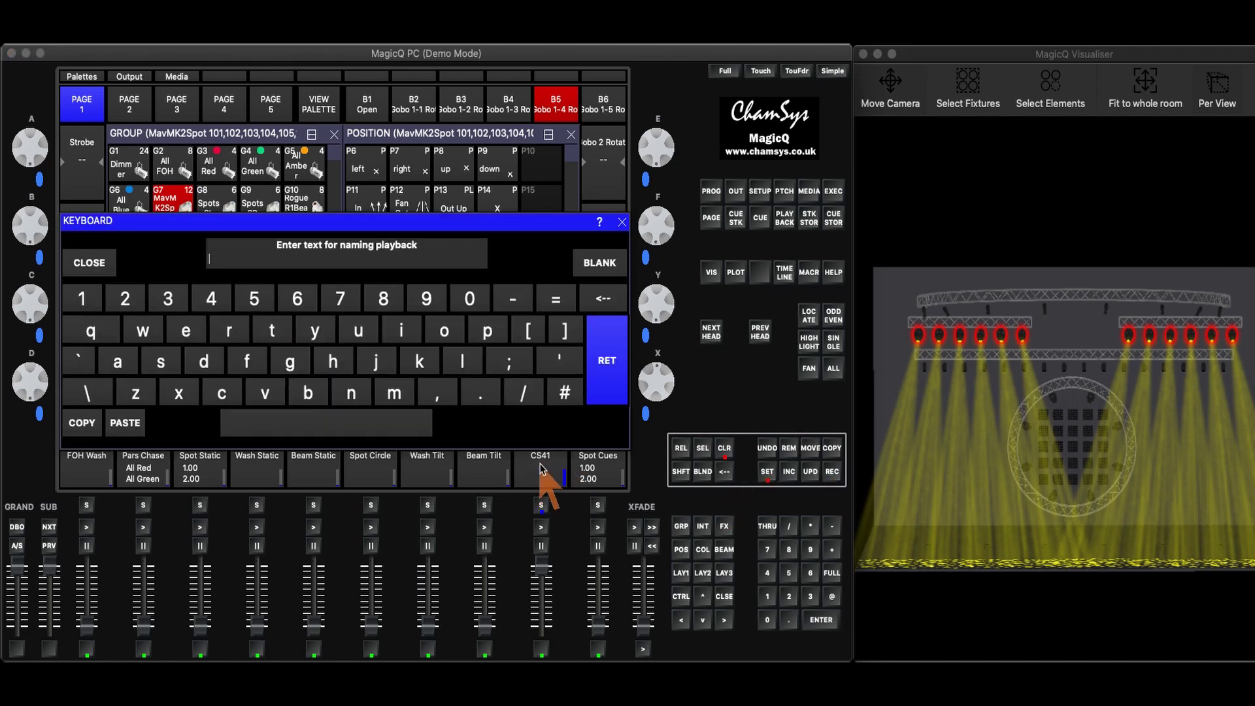
pyautogui.write('Yellow Look')
pyautogui.press('Return')
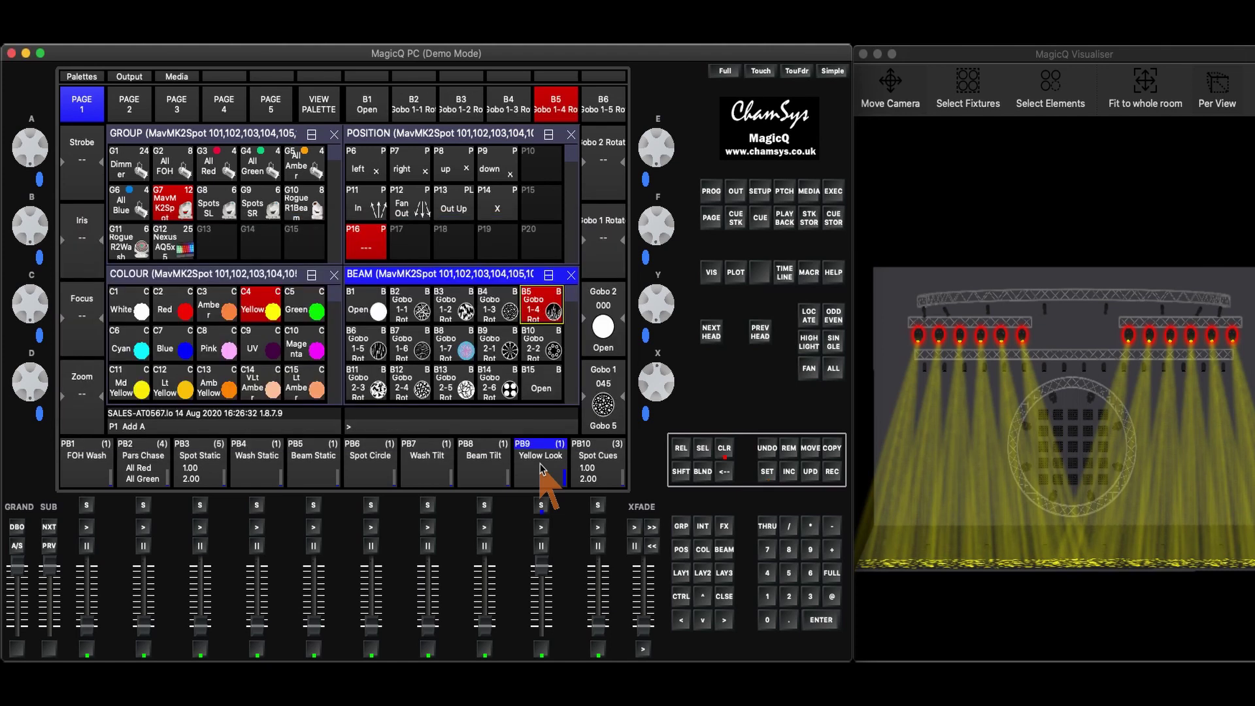
# Step: Clear the programmer and run the Yellow Look playback on PB9
pyautogui.click(726, 451)
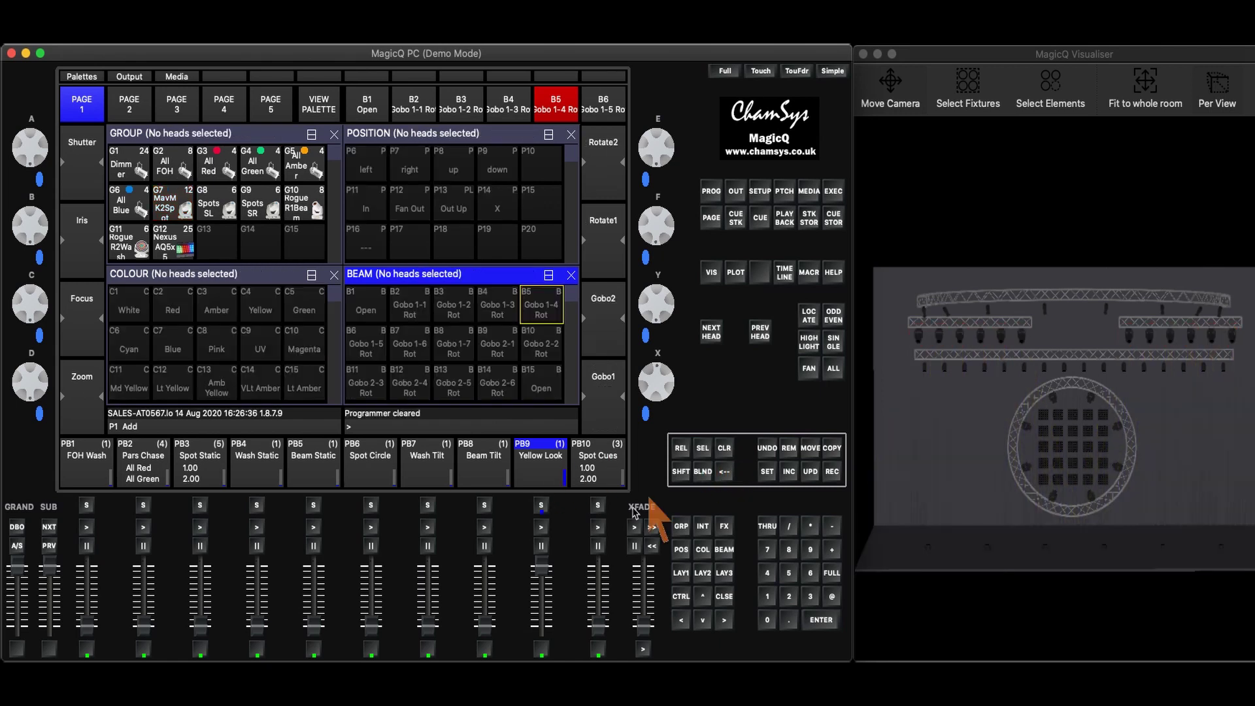
pyautogui.click(541, 528)
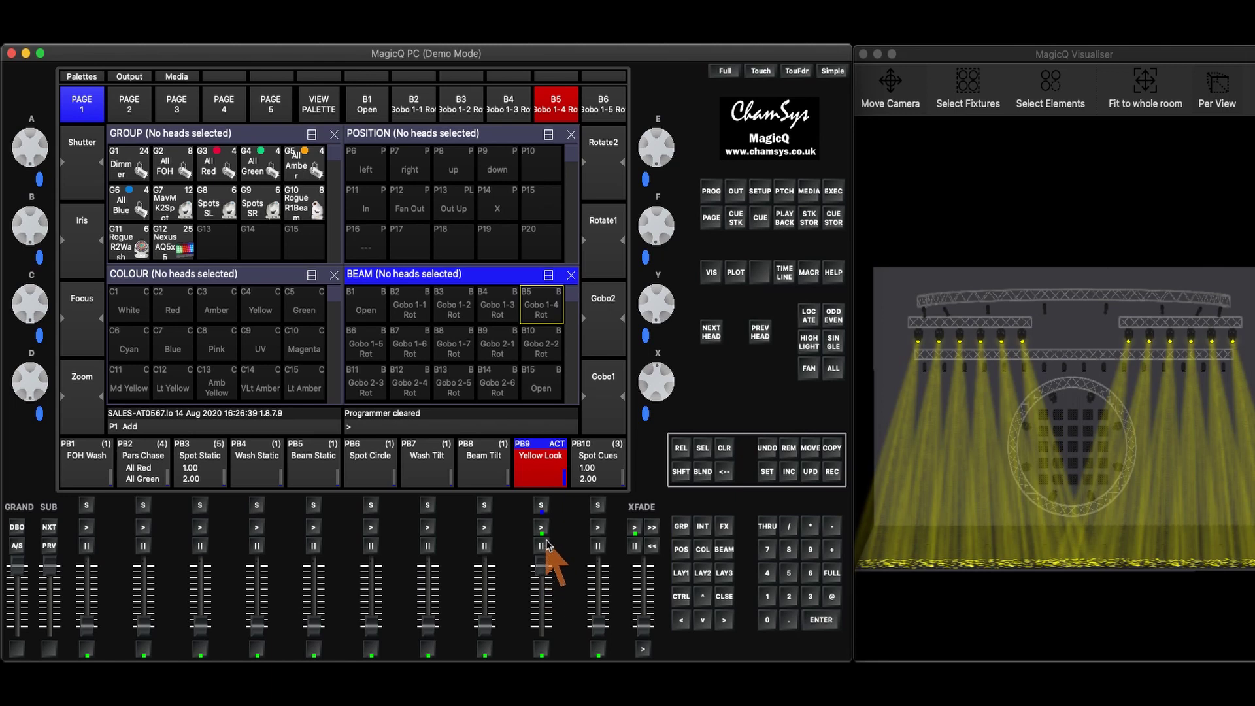
# Step: Undo the last clearing of the programmer
pyautogui.click(767, 449)
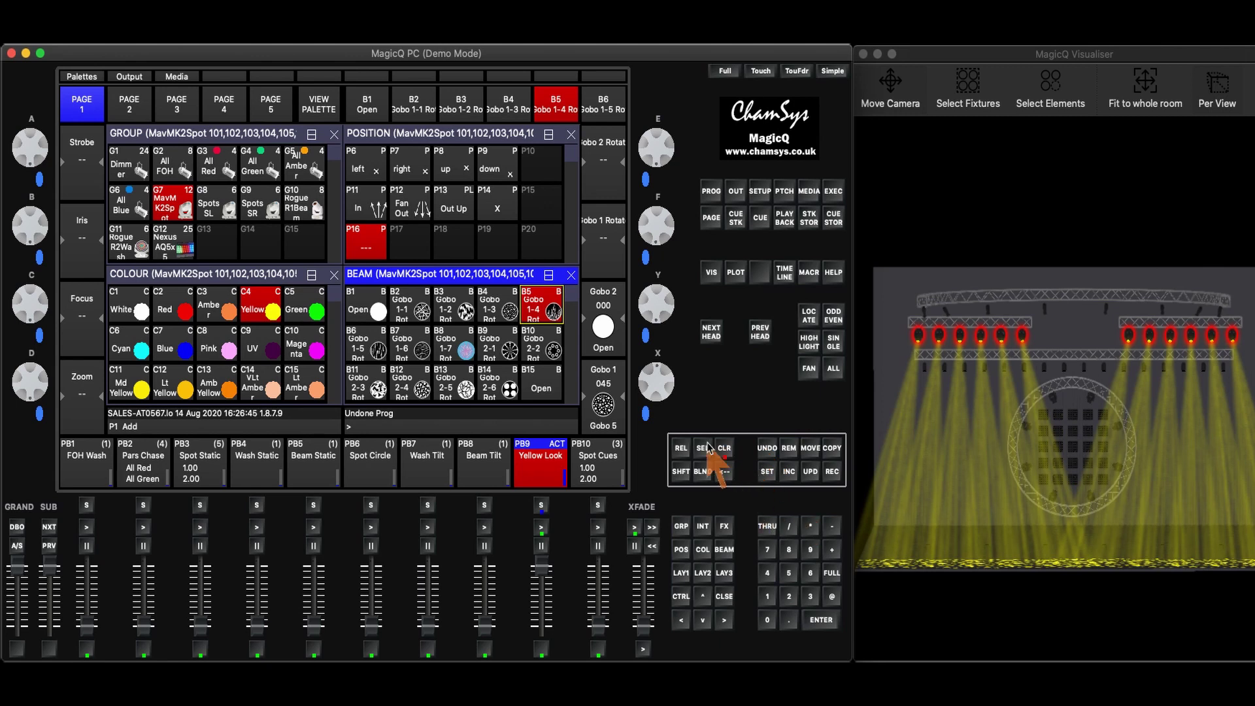
# Step: Undo the naming and the cue recording on playback PB9 one action at a time, and redo the recording
pyautogui.click(766, 448)
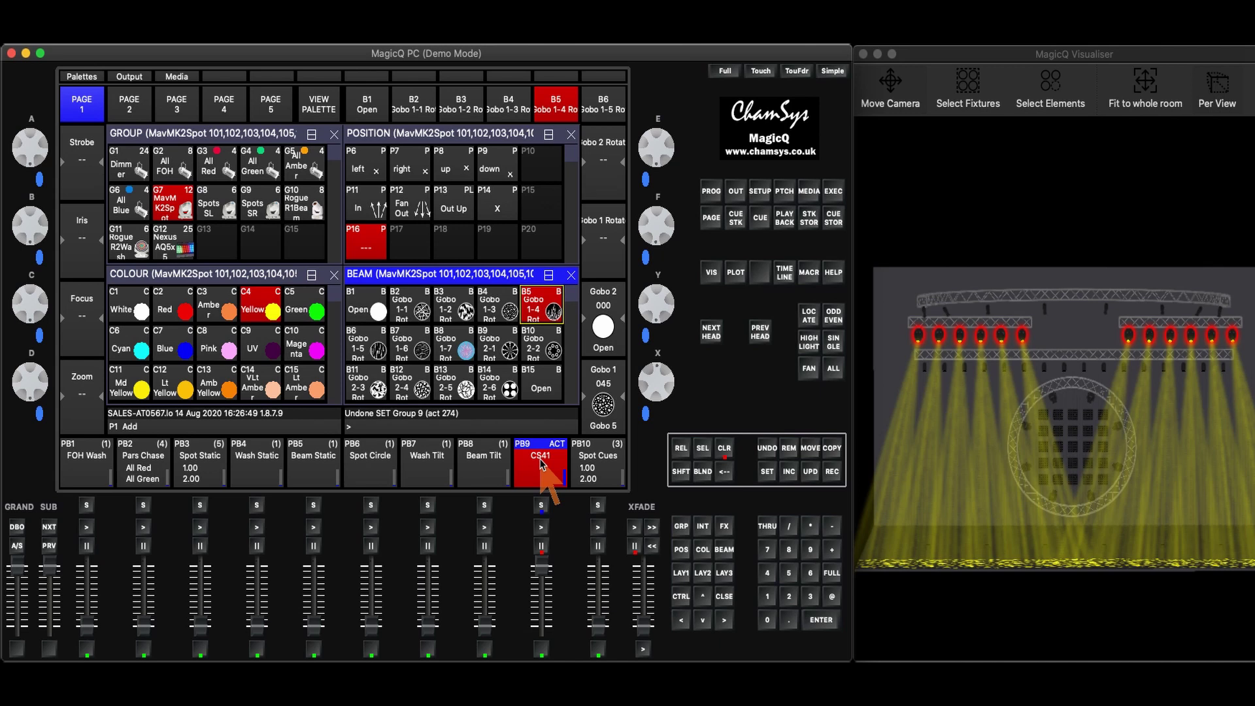
pyautogui.click(767, 449)
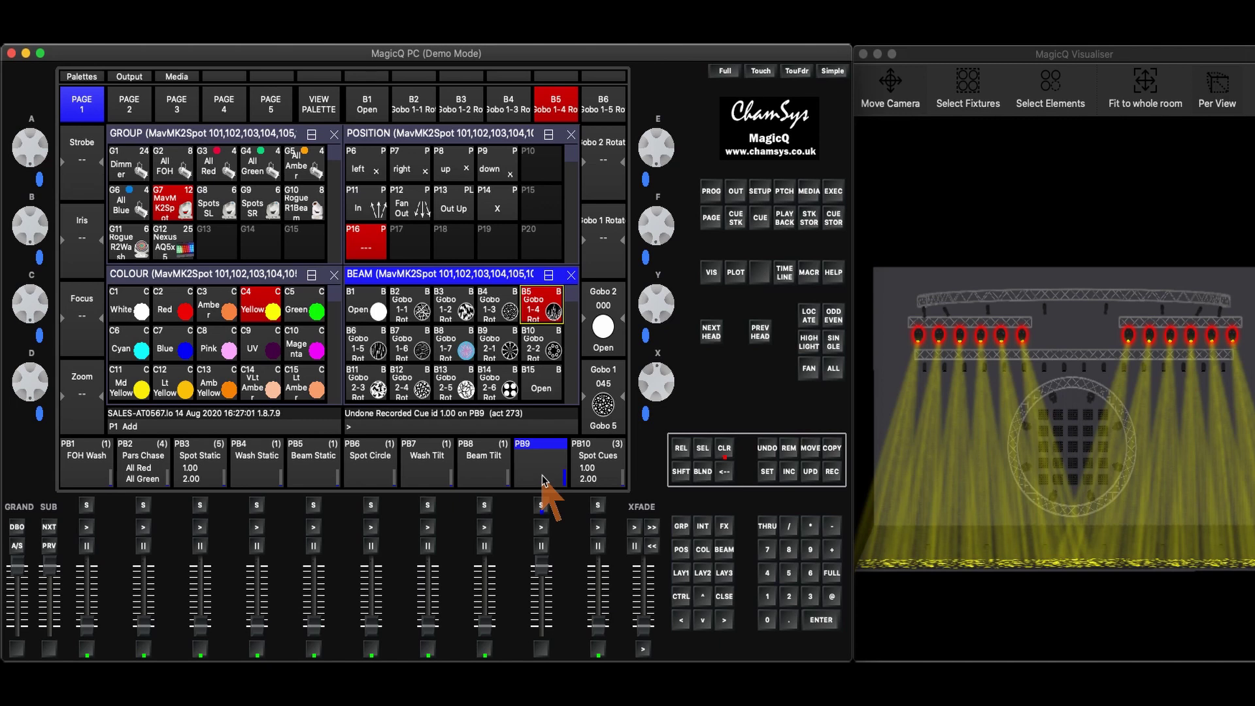
pyautogui.click(681, 471)
pyautogui.click(768, 450)
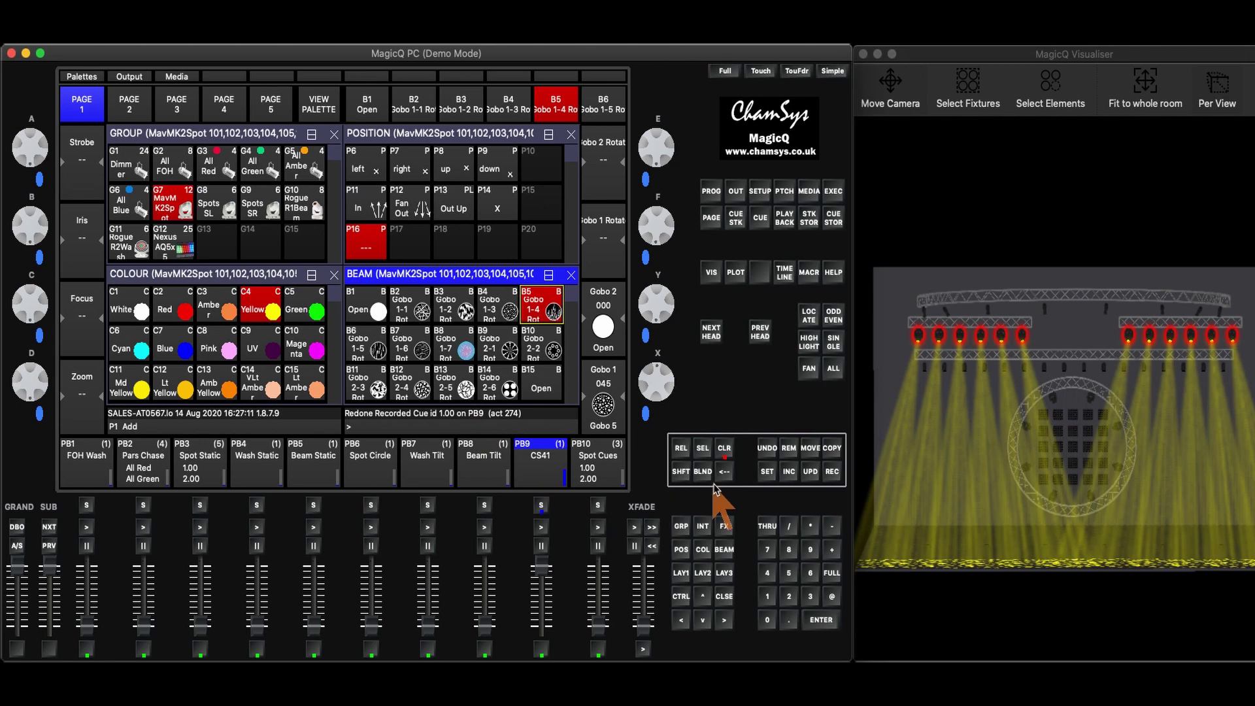
# Step: Clear the programmer and run the re-recorded cue on playback PB9
pyautogui.click(725, 450)
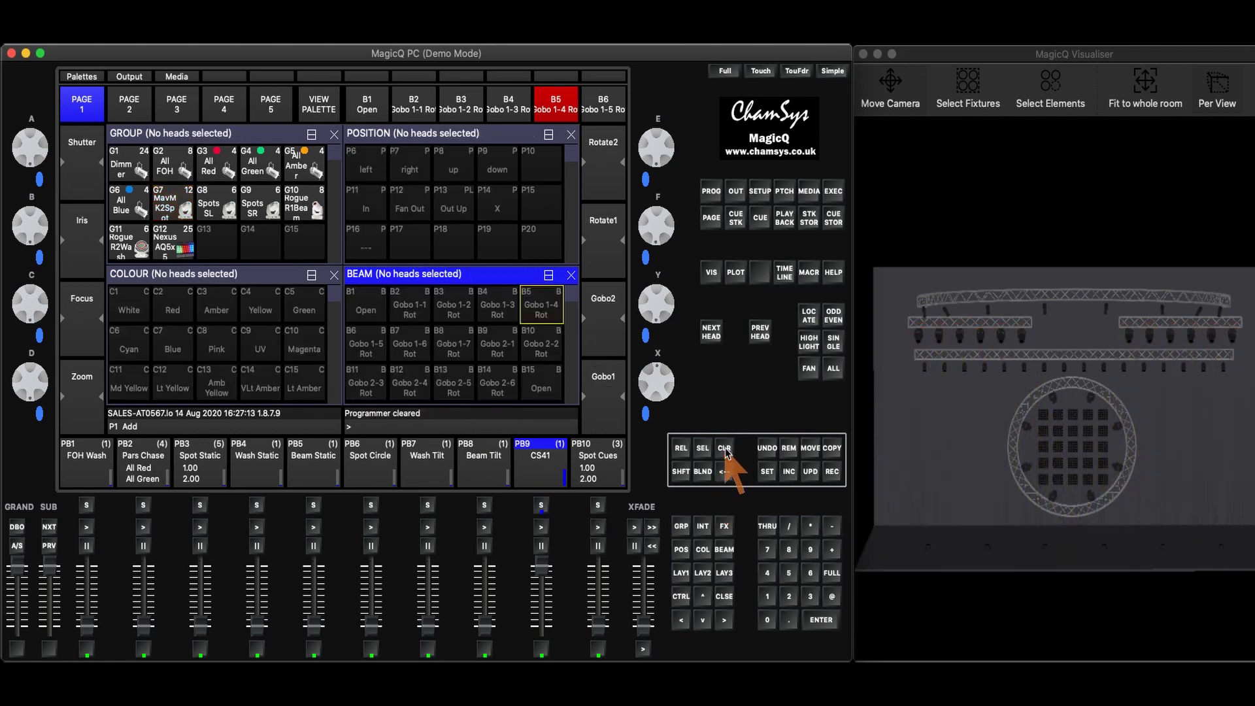
pyautogui.click(541, 527)
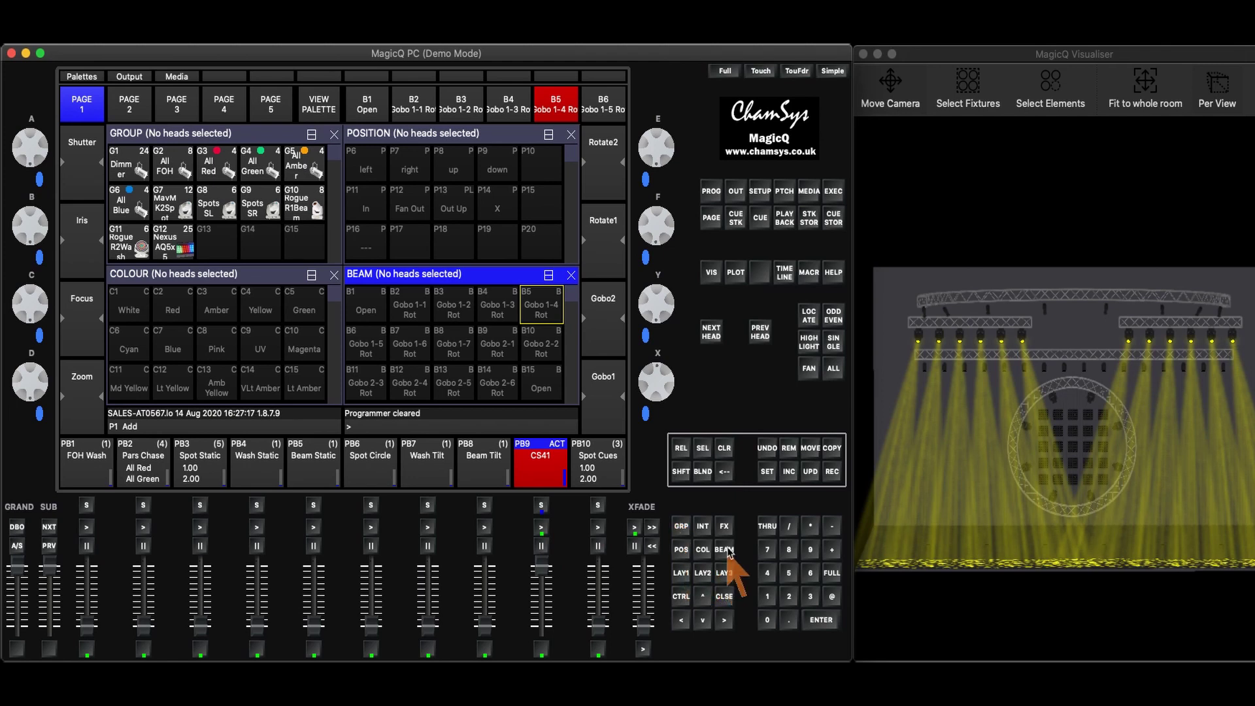
# Step: Open the undo history and undo back to step 272, SET Setup 24
pyautogui.click(681, 596)
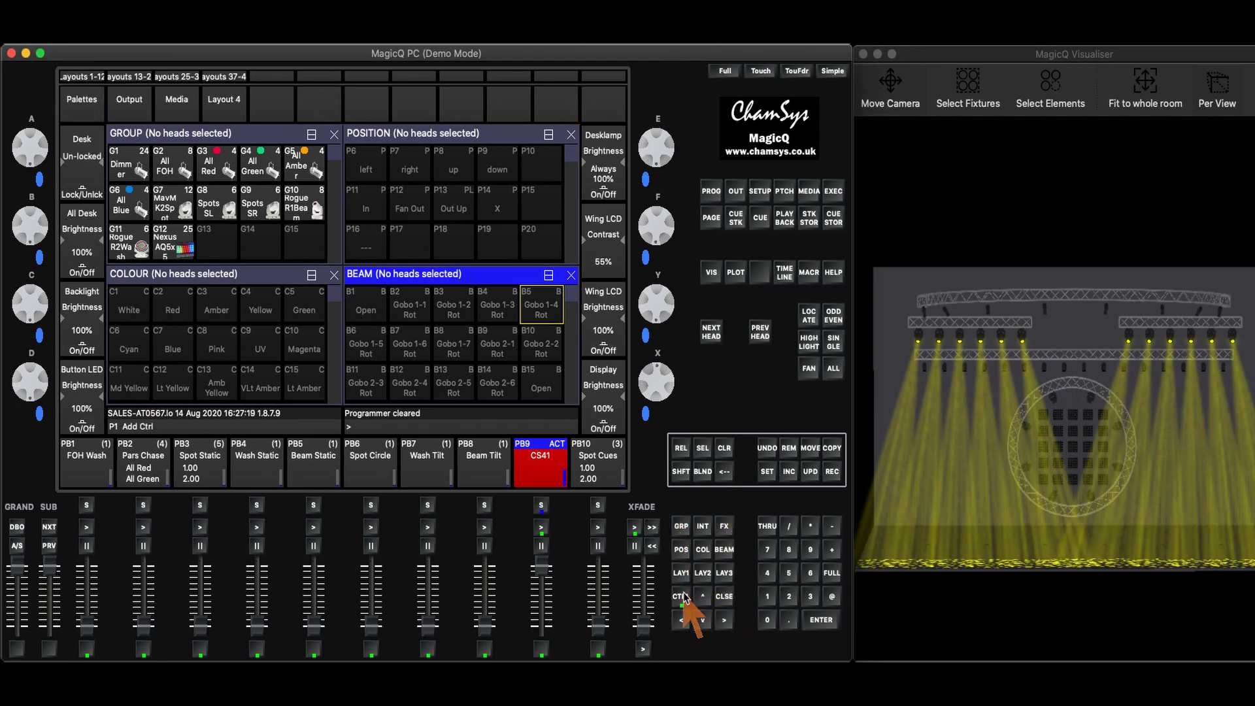
pyautogui.click(771, 449)
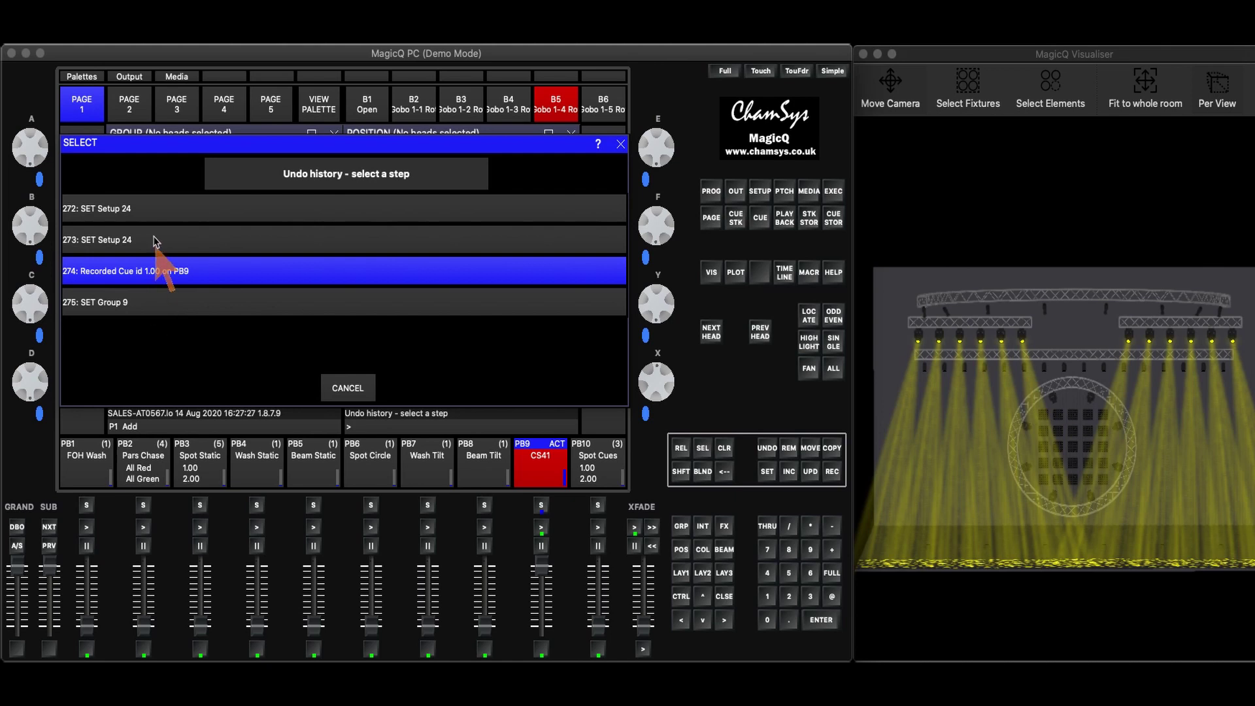
pyautogui.click(118, 210)
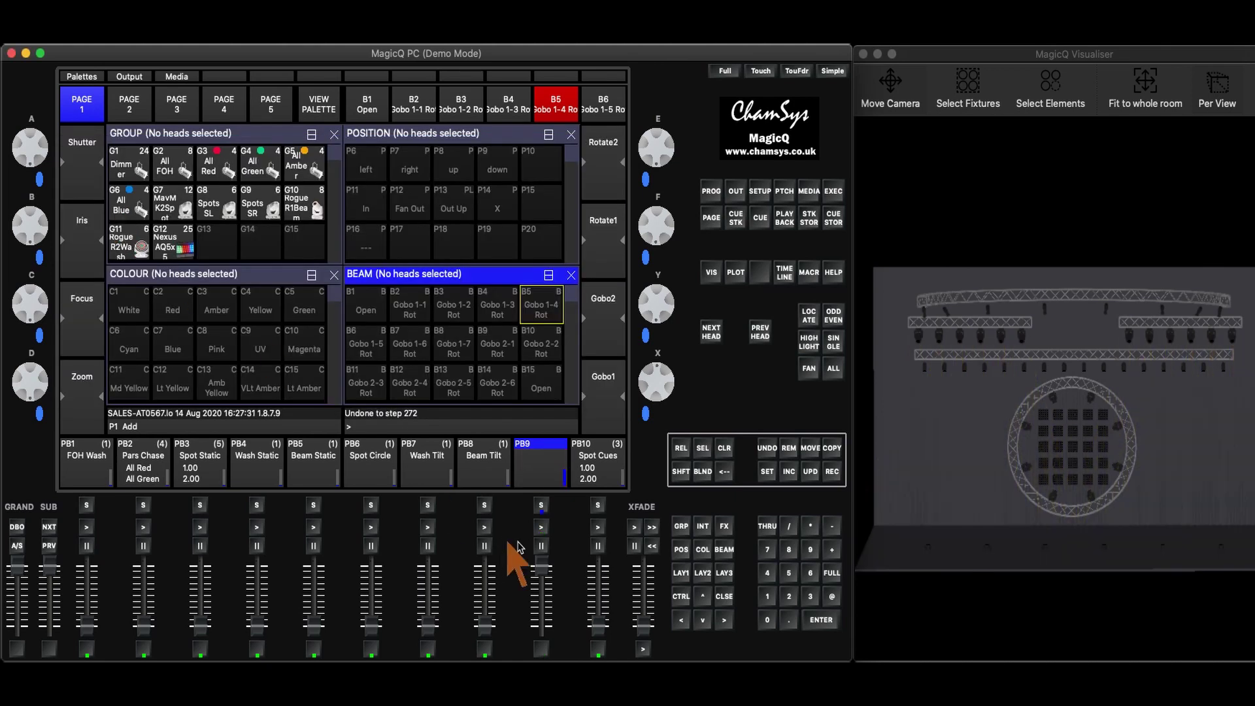